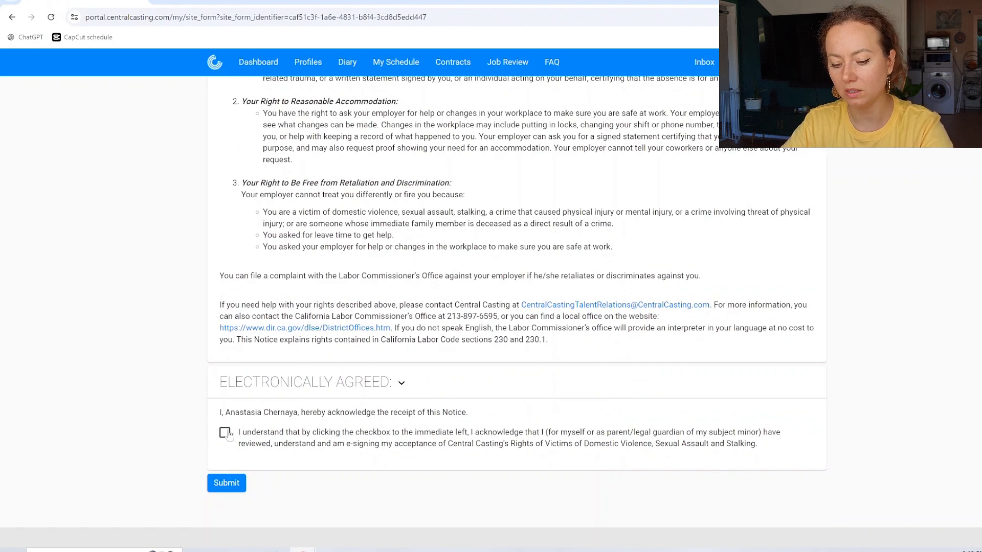
# Step: Tick Electronically Agreed to e-sign the Rights of Victims acknowledgement, dated 6/22/24
pyautogui.click(225, 433)
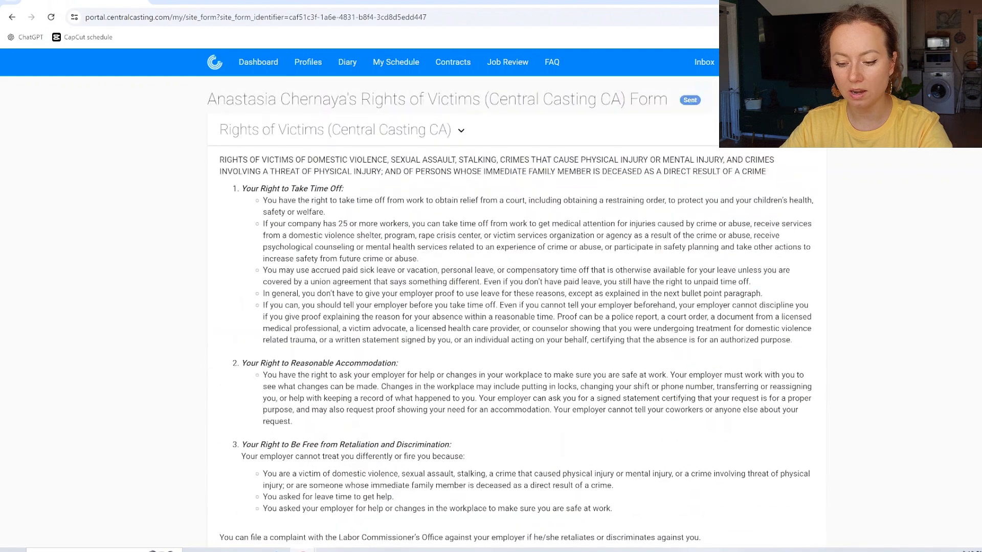
pyautogui.scroll(-1, 308, 280)
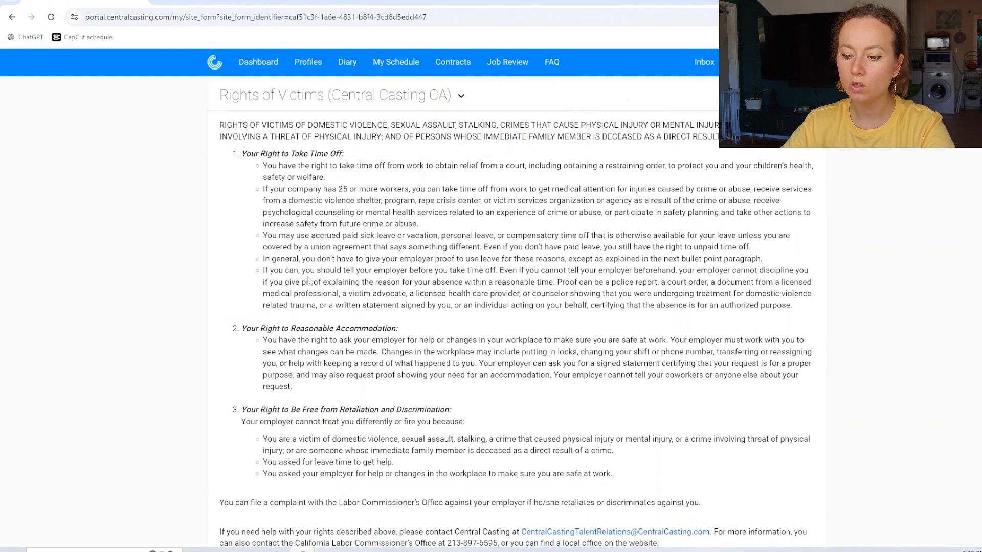
pyautogui.scroll(1, 308, 281)
pyautogui.scroll(-4, 308, 280)
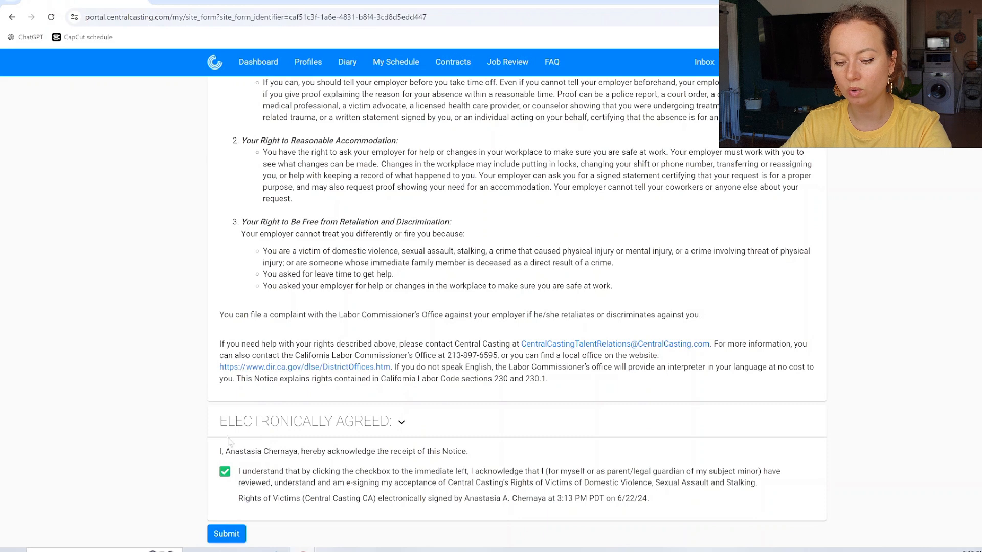
pyautogui.scroll(-1, 295, 502)
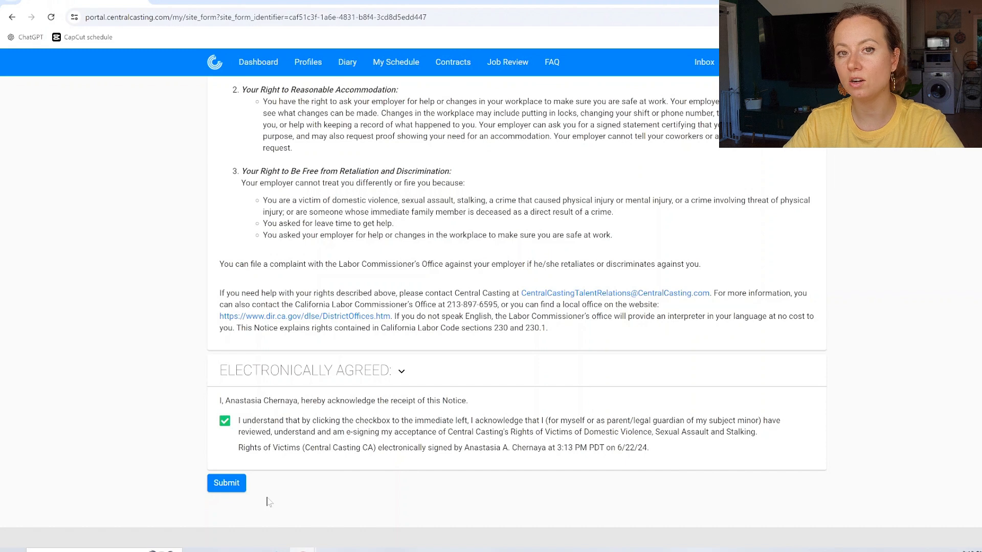
# Step: Submit the Rights of Victims form and review the twelve remaining outstanding tasks
pyautogui.click(231, 485)
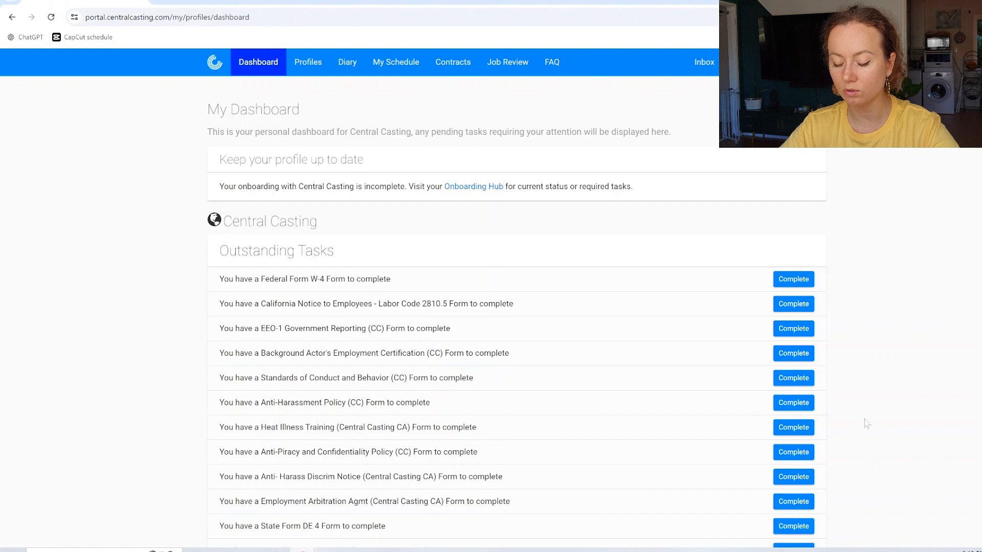
pyautogui.scroll(-2, 866, 423)
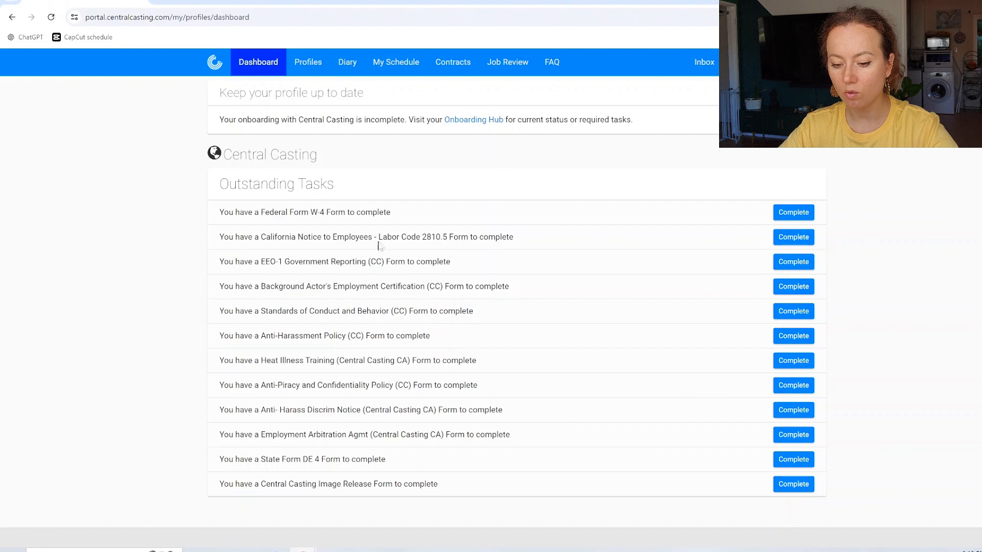
# Step: Start the Federal Form W-4 task from the dashboard's Outstanding Tasks
pyautogui.click(779, 221)
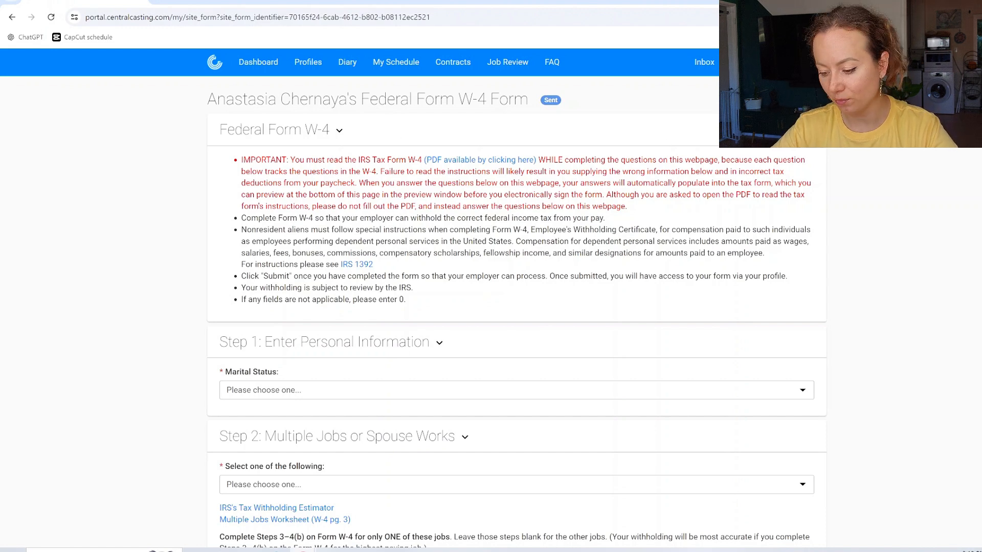
pyautogui.scroll(-1, 751, 357)
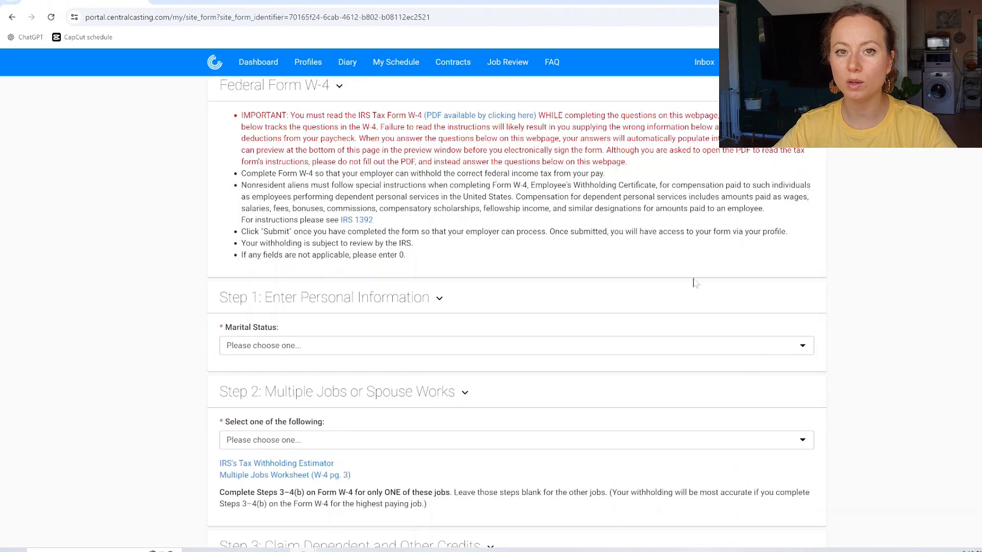
pyautogui.scroll(1, 836, 244)
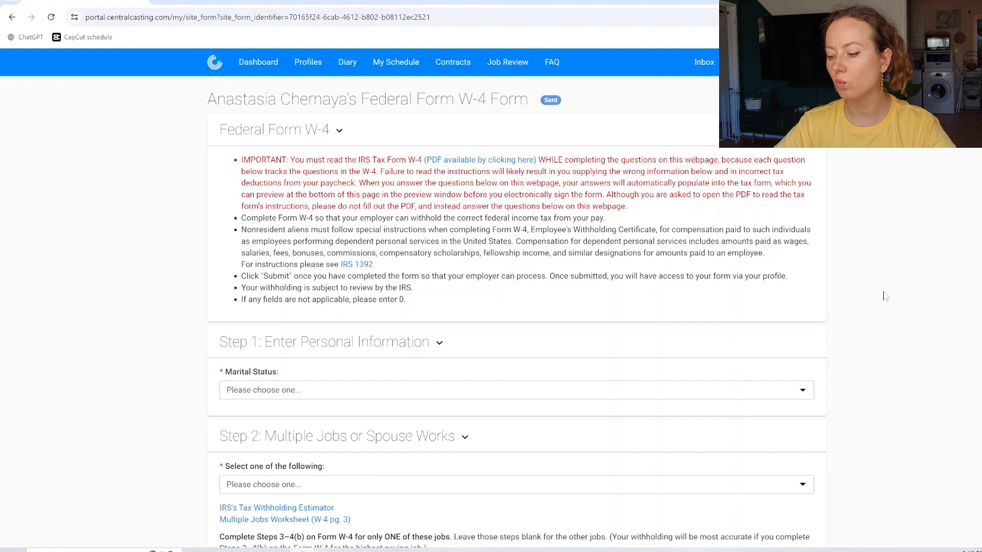
pyautogui.scroll(-1, 885, 296)
pyautogui.scroll(1, 885, 297)
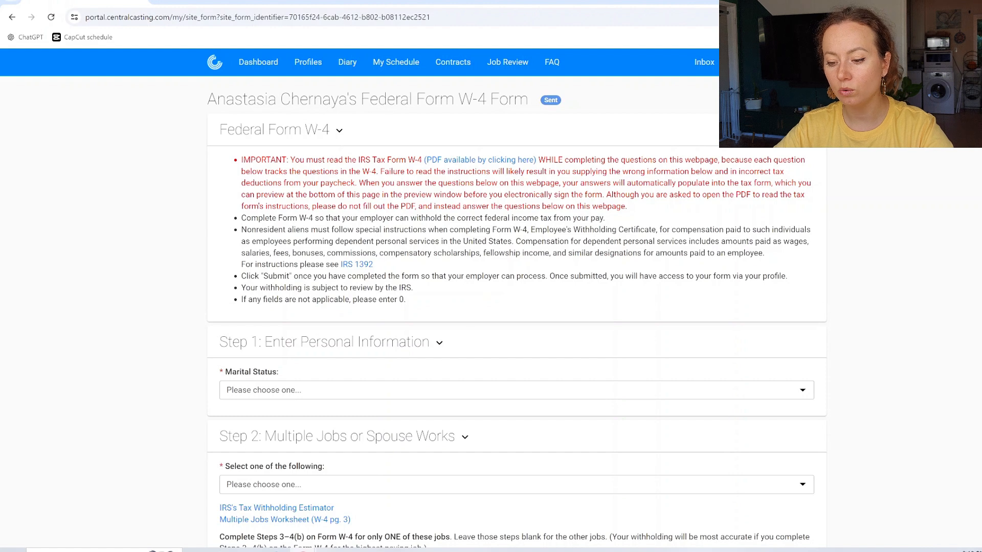
pyautogui.scroll(-1, 372, 322)
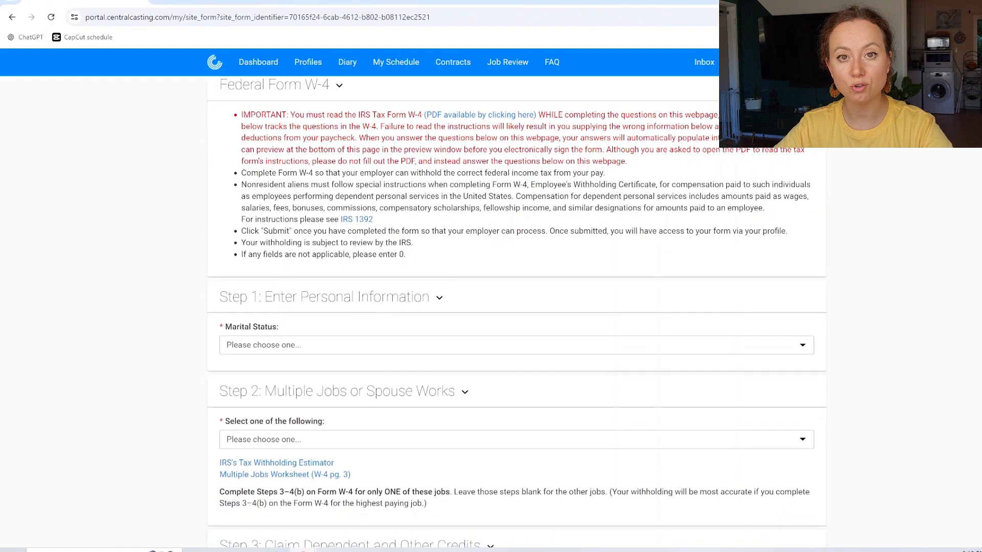
# Step: Set the W-4 Step 1 marital status to 'Single or Married filing separately'
pyautogui.click(273, 348)
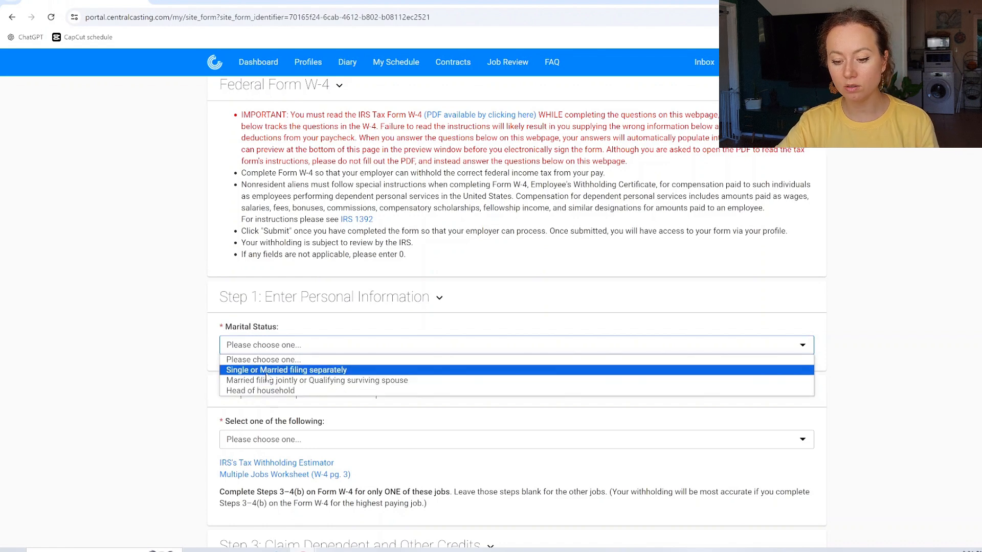
pyautogui.click(265, 372)
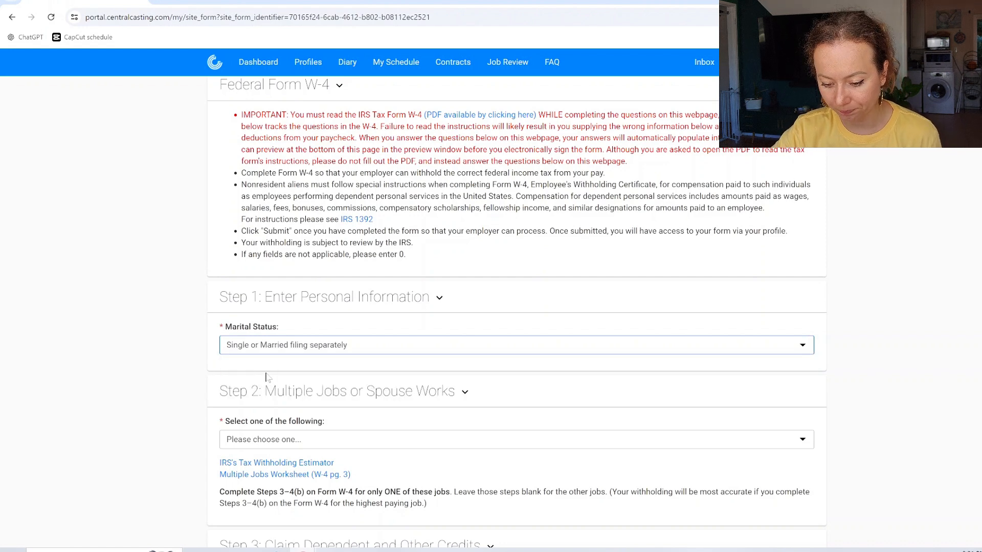
pyautogui.scroll(-3, 307, 369)
pyautogui.click(334, 299)
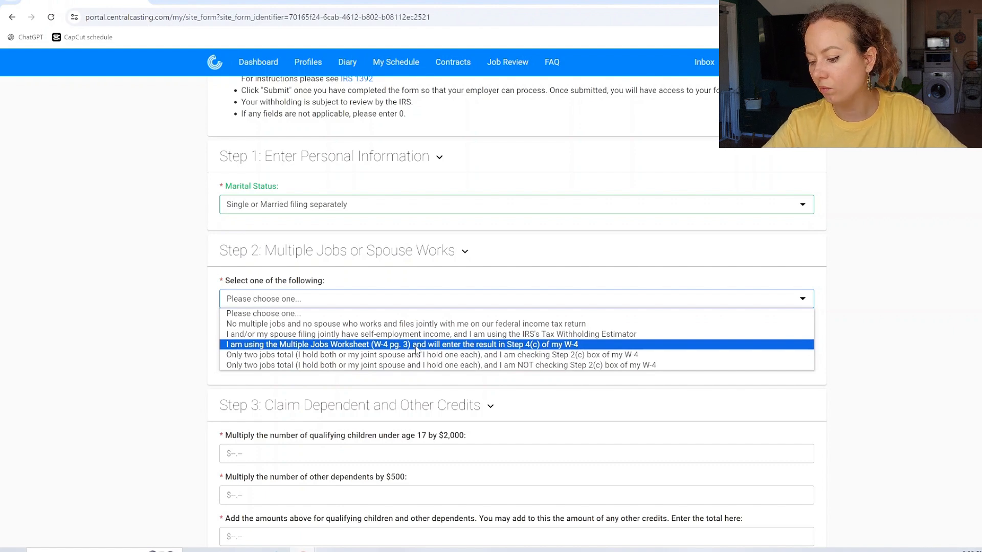
# Step: Answer W-4 Step 2 with no multiple jobs and no working spouse filing jointly
pyautogui.click(383, 326)
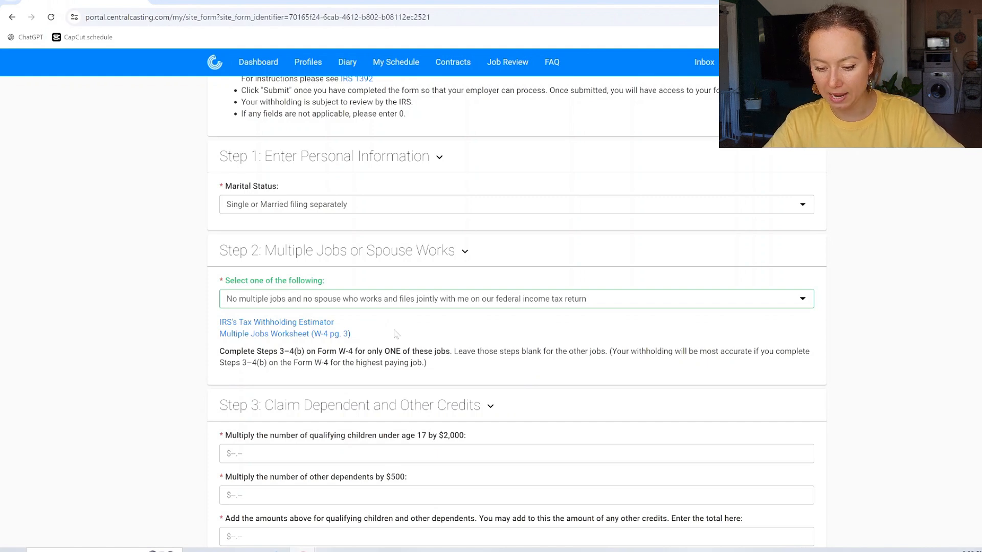
pyautogui.scroll(-3, 377, 341)
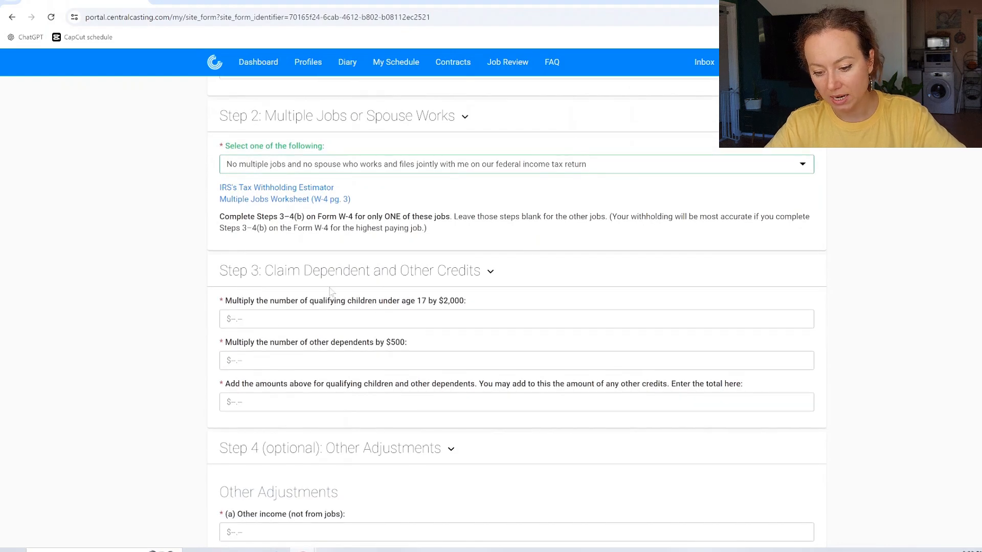
pyautogui.click(309, 321)
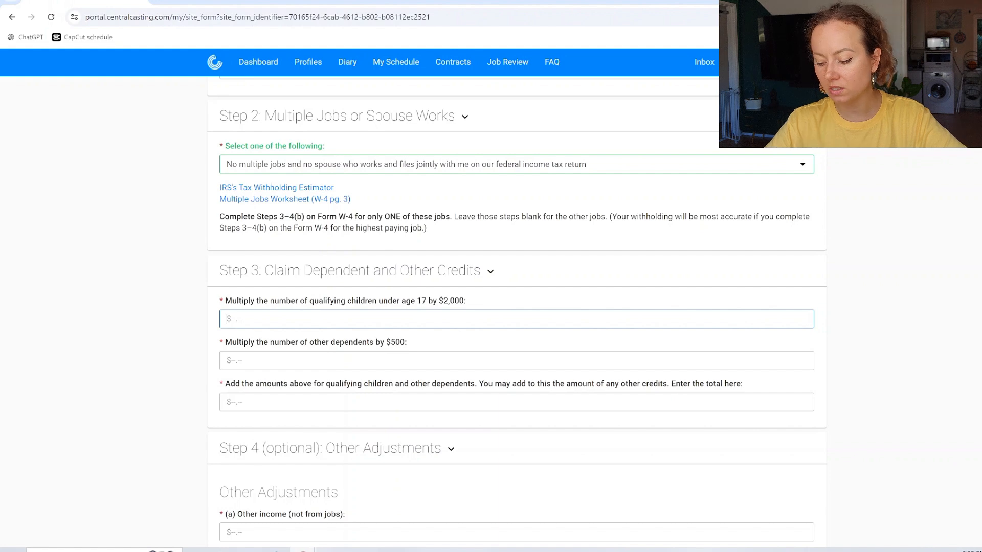
# Step: Enter 0 as the Step 3 qualifying children under 17 amount
pyautogui.write('0')
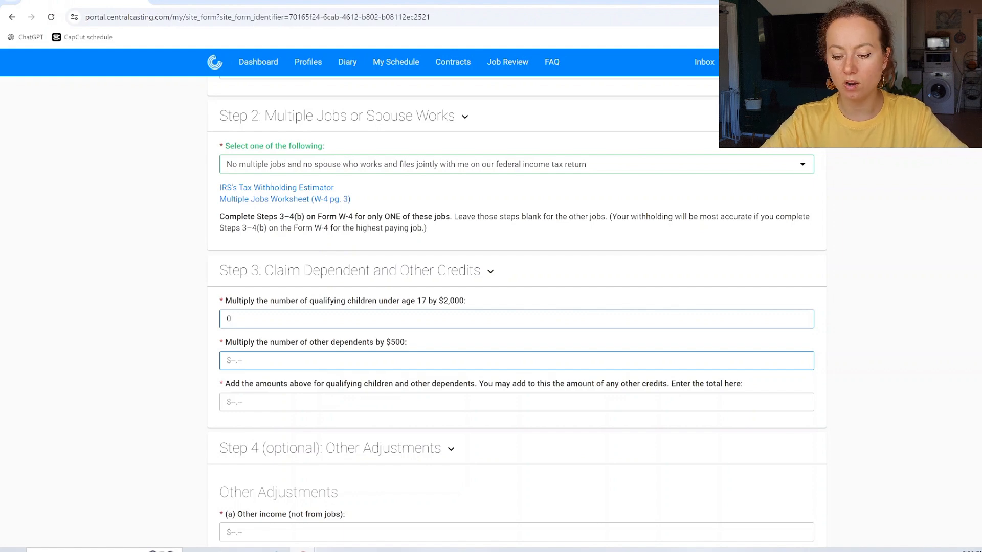
# Step: Enter 0 for other dependents and 0 for the Step 3 credits total
pyautogui.click(358, 360)
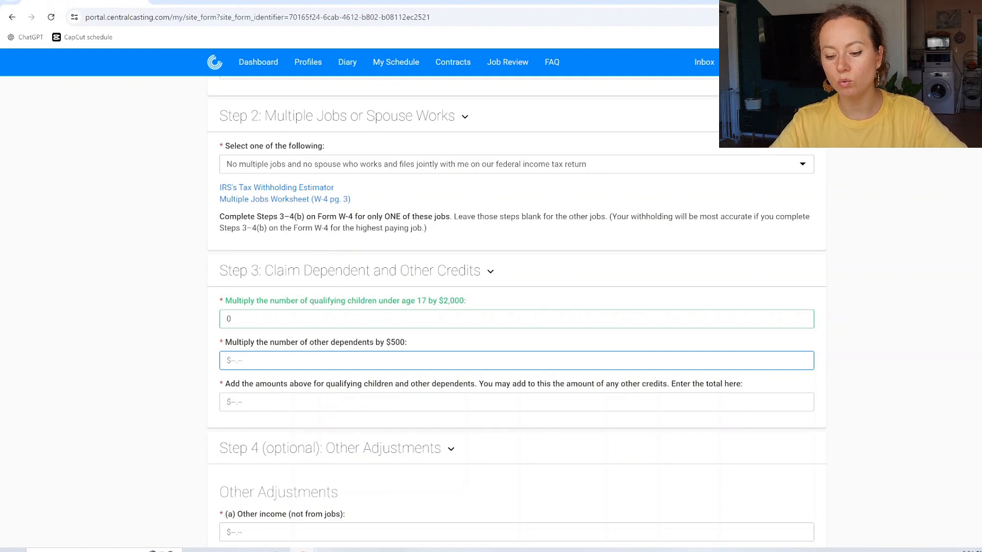
pyautogui.write('0')
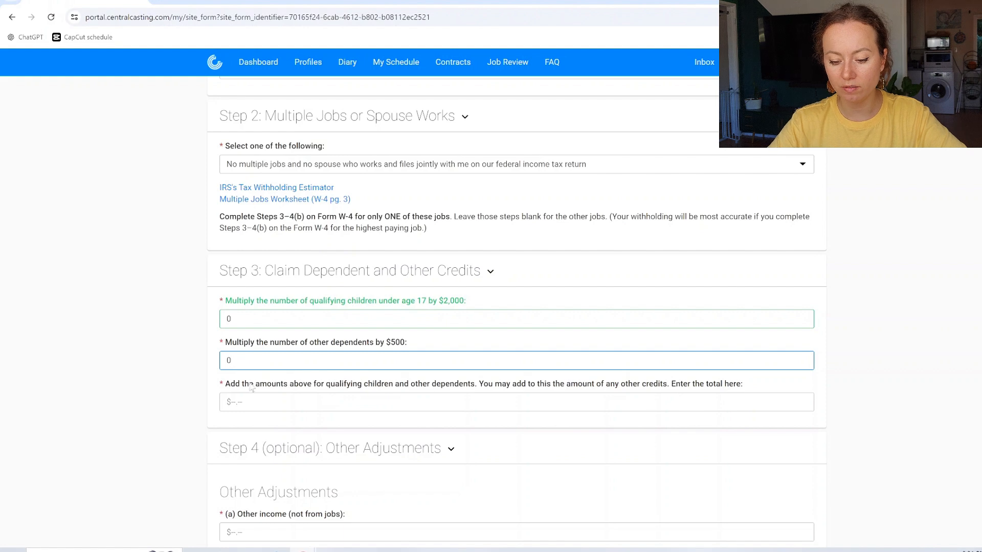
pyautogui.scroll(-3, 274, 431)
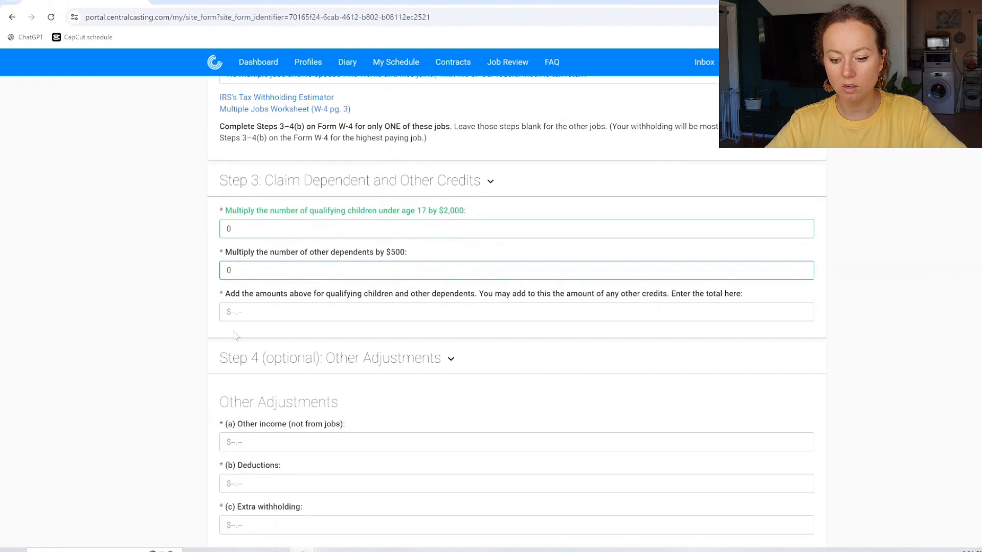
pyautogui.press('Tab')
pyautogui.write('0')
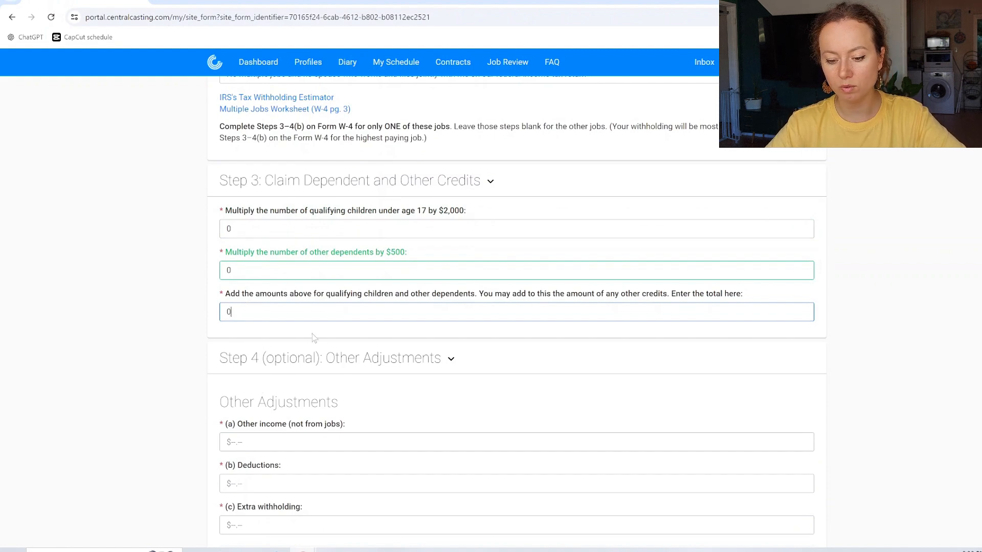
# Step: Enter 0 for Step 4 other income, deductions and extra withholding
pyautogui.scroll(-1, 244, 328)
pyautogui.scroll(-2, 244, 328)
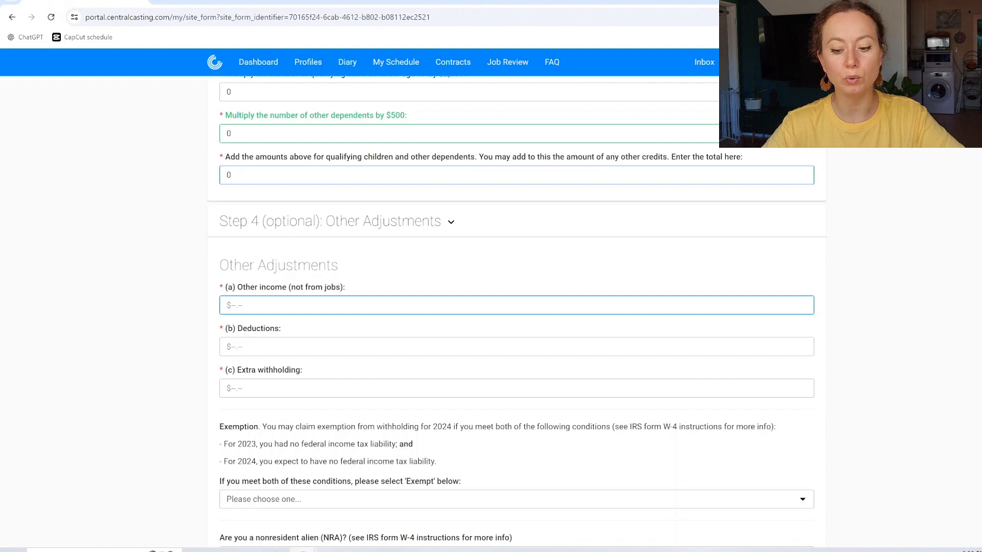
pyautogui.click(251, 305)
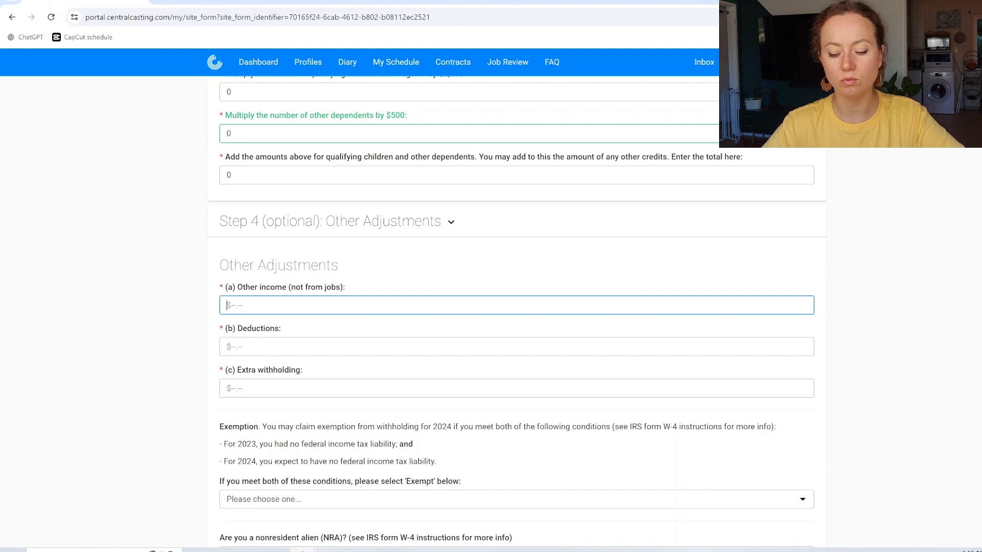
pyautogui.click(385, 227)
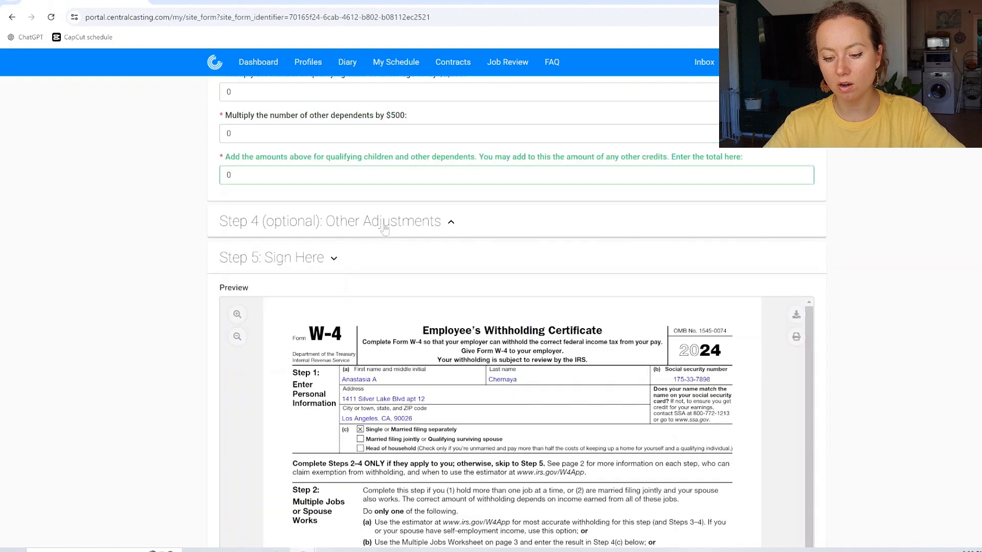
pyautogui.click(384, 227)
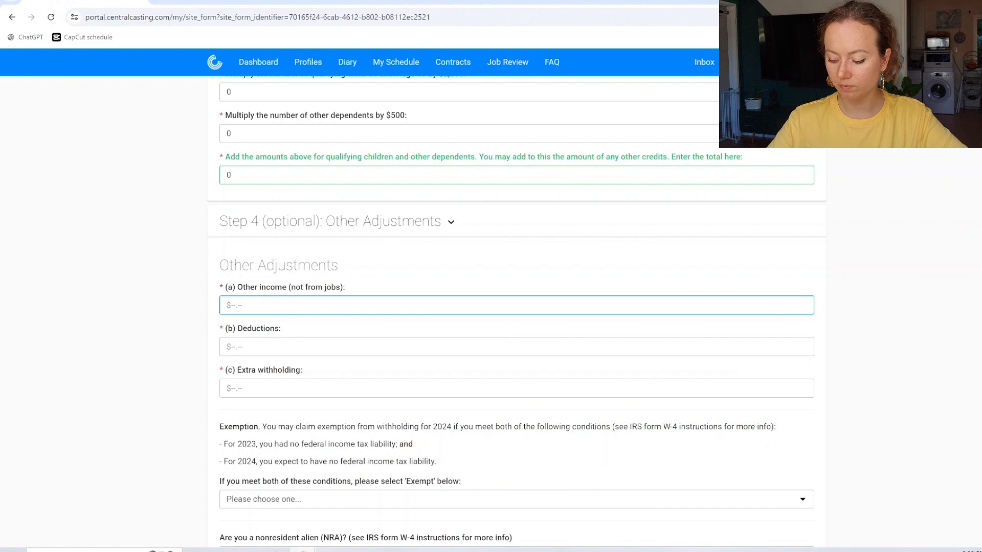
pyautogui.write('0')
pyautogui.press('Tab')
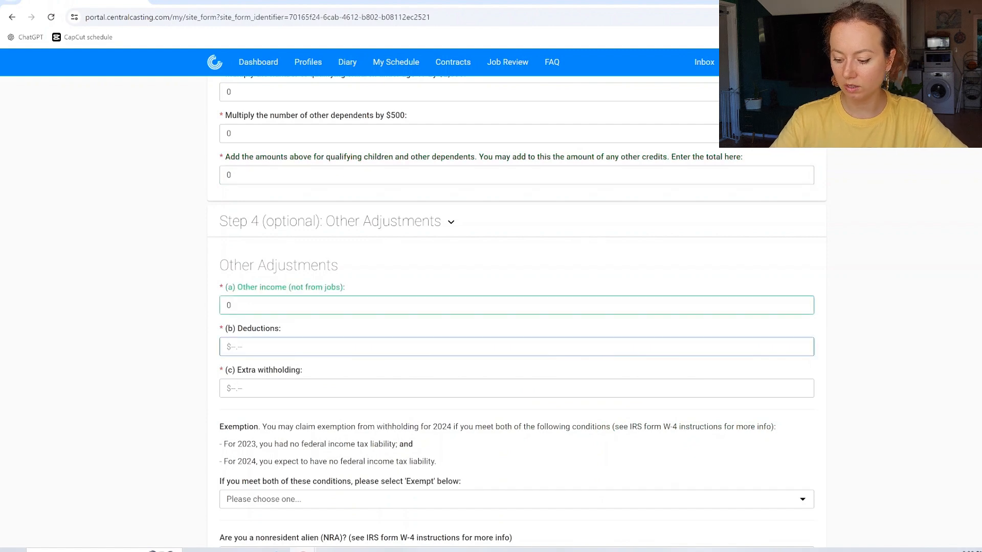
pyautogui.write('0')
pyautogui.press('Tab')
pyautogui.write('0')
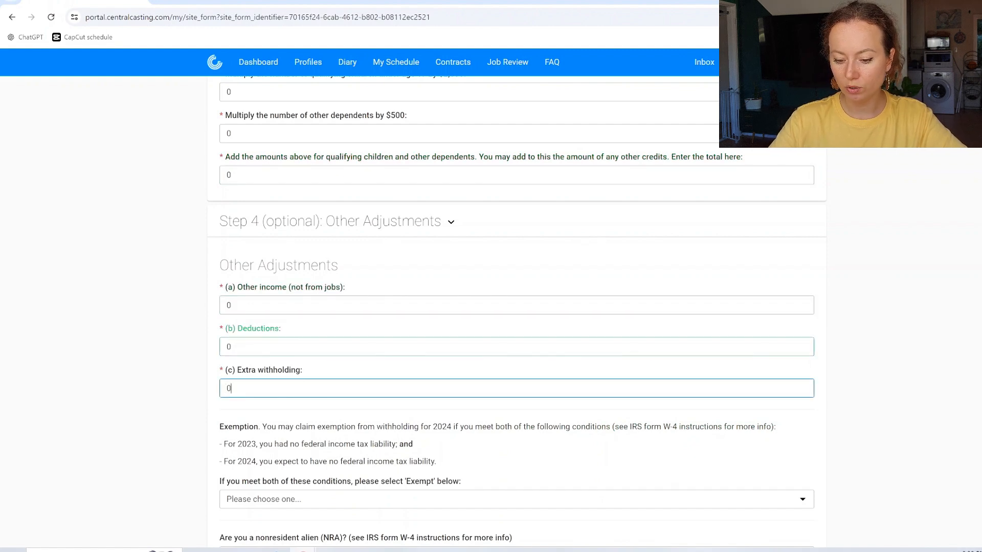
pyautogui.scroll(1, 352, 264)
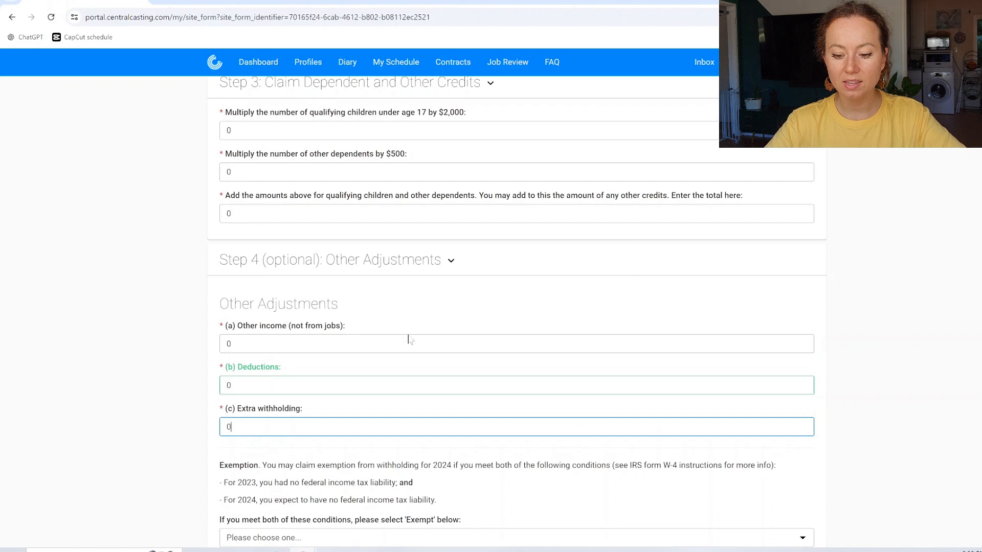
pyautogui.scroll(6, 228, 314)
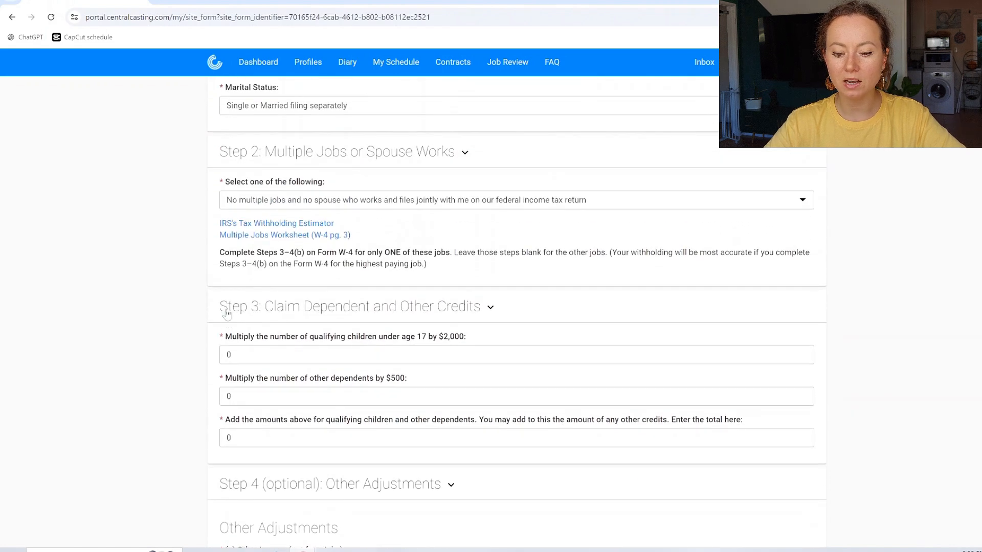
pyautogui.click(275, 220)
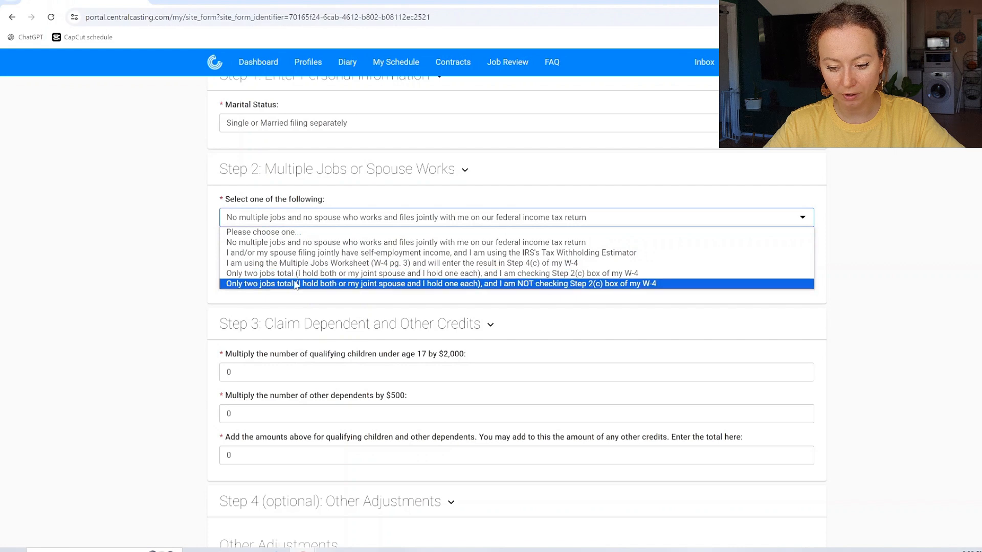
pyautogui.click(282, 220)
pyautogui.click(251, 365)
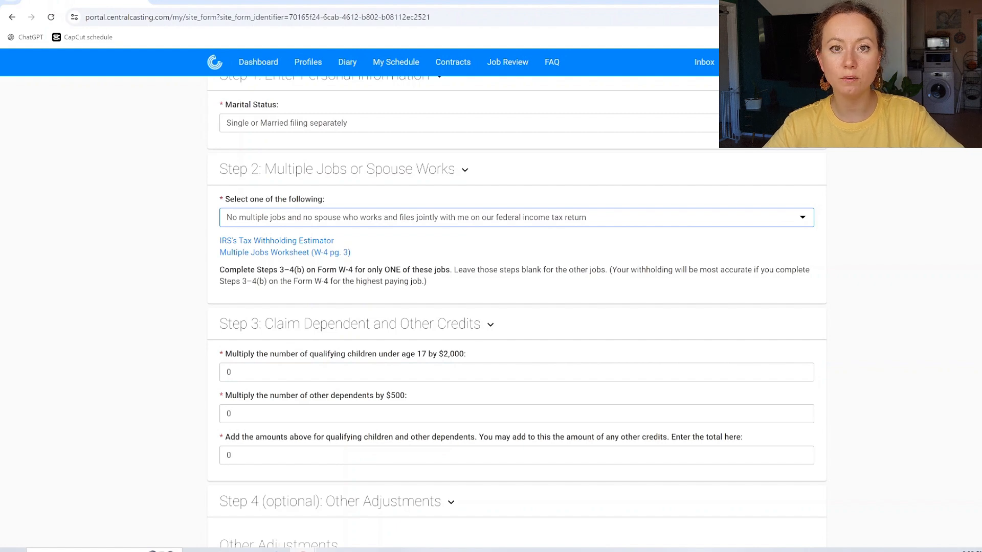
# Step: Search the web for 'w4 for' in a new tab and open the official 2024 Form W-4 PDF
pyautogui.click(159, 2)
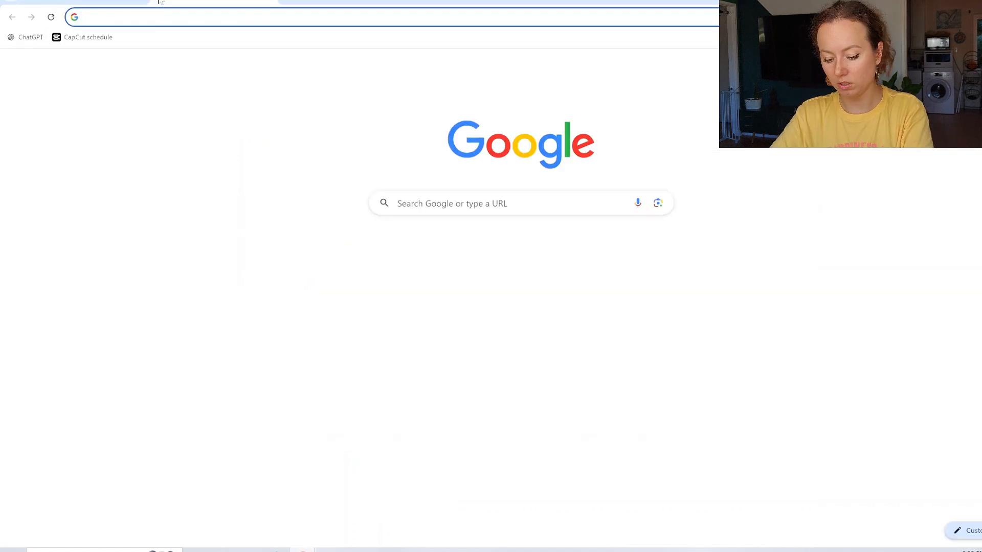
pyautogui.write('w4 for')
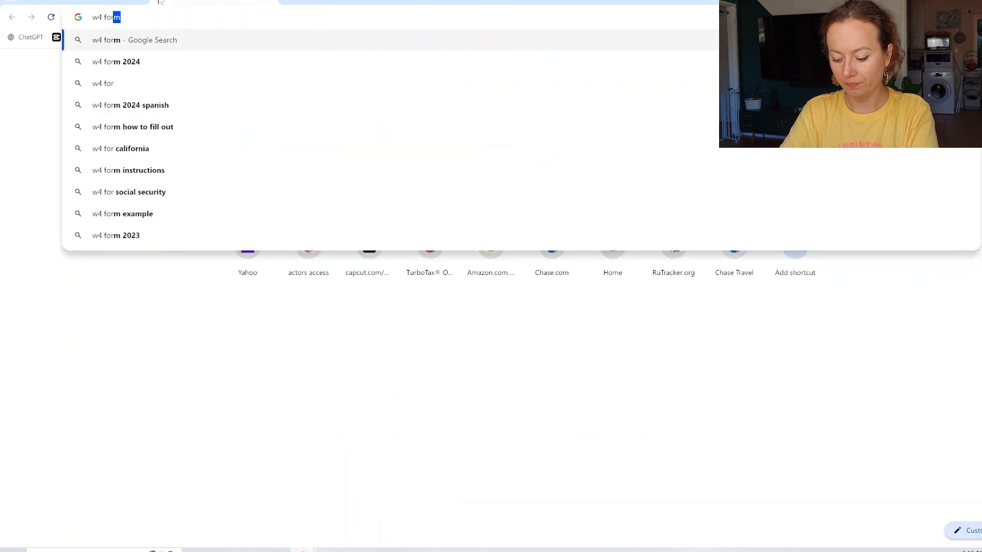
pyautogui.press('Return')
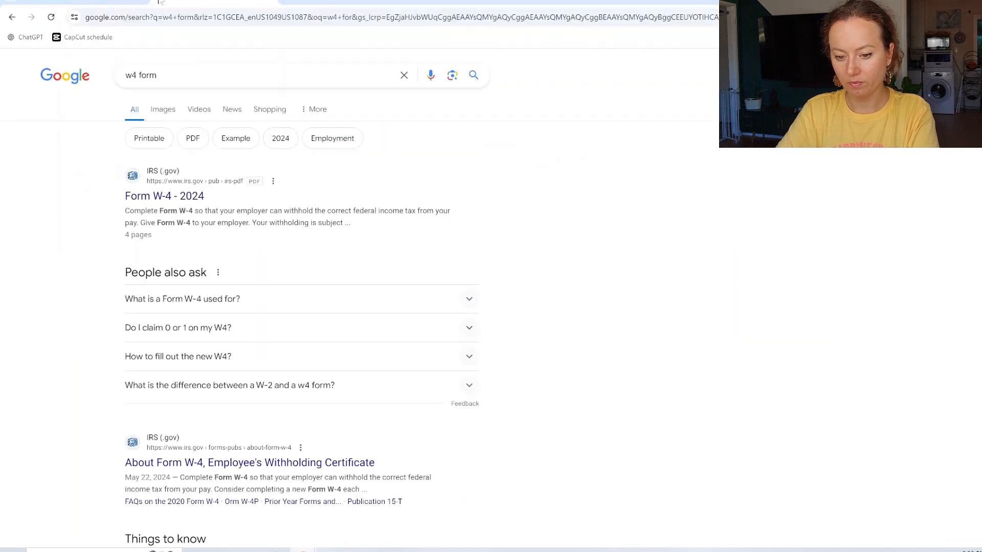
pyautogui.click(175, 200)
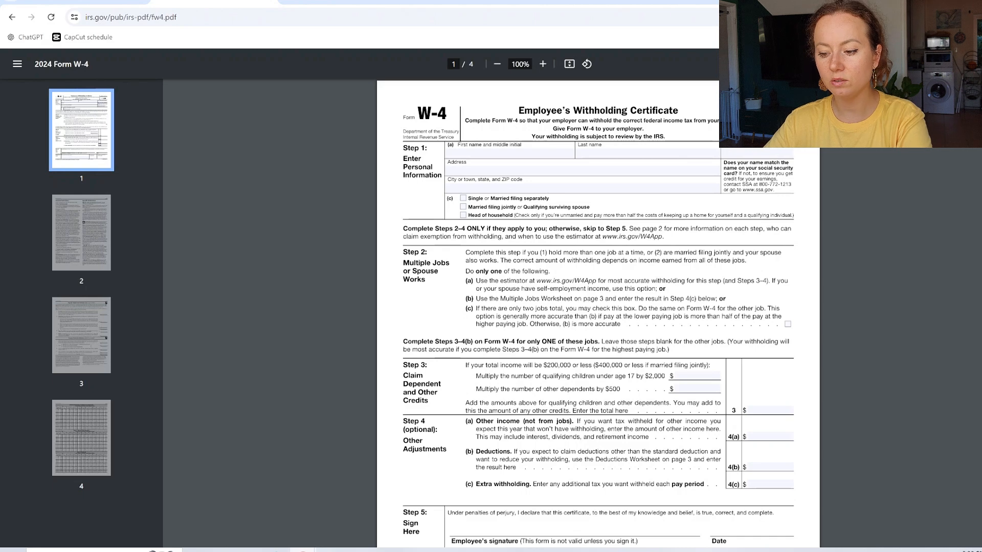
# Step: Read through the W-4 PDF to the page 3 Multiple Jobs and Step 4(b) worksheets
pyautogui.scroll(-1, 586, 313)
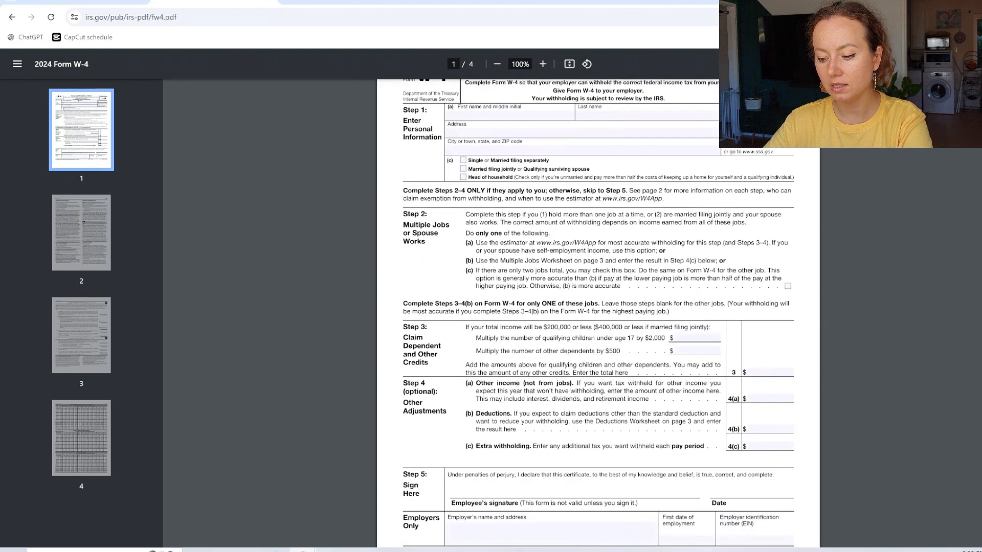
pyautogui.scroll(-2, 598, 313)
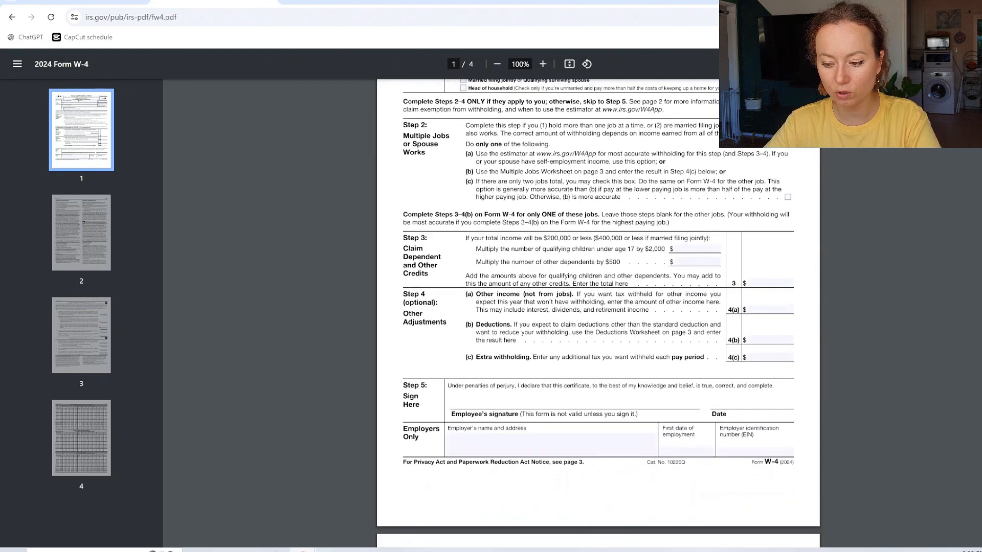
pyautogui.scroll(-1, 598, 312)
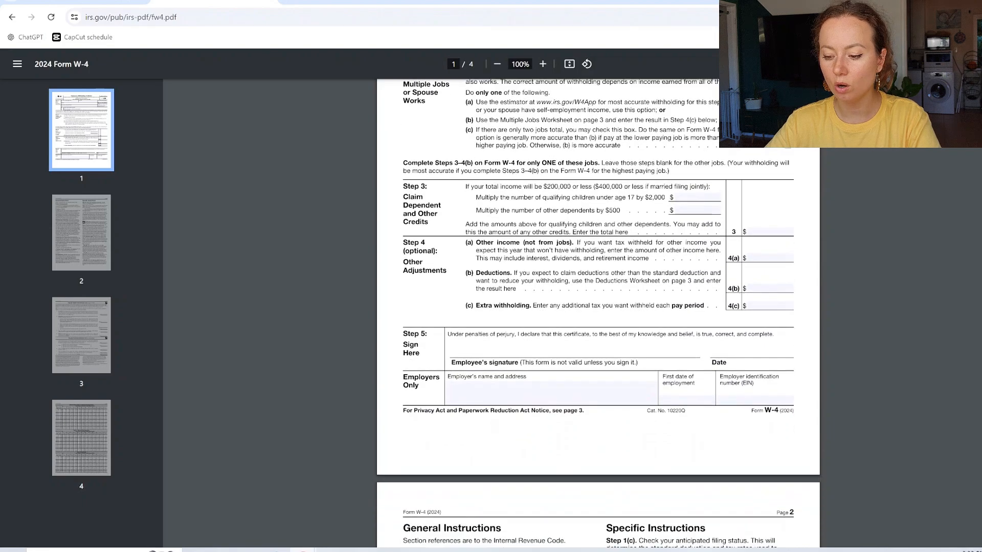
pyautogui.scroll(-2, 598, 313)
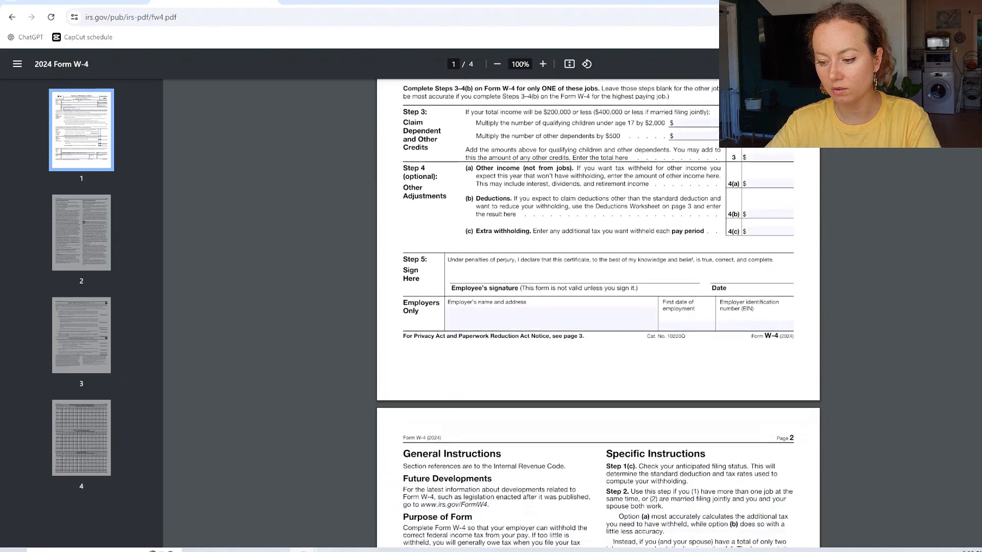
pyautogui.scroll(-15, 598, 313)
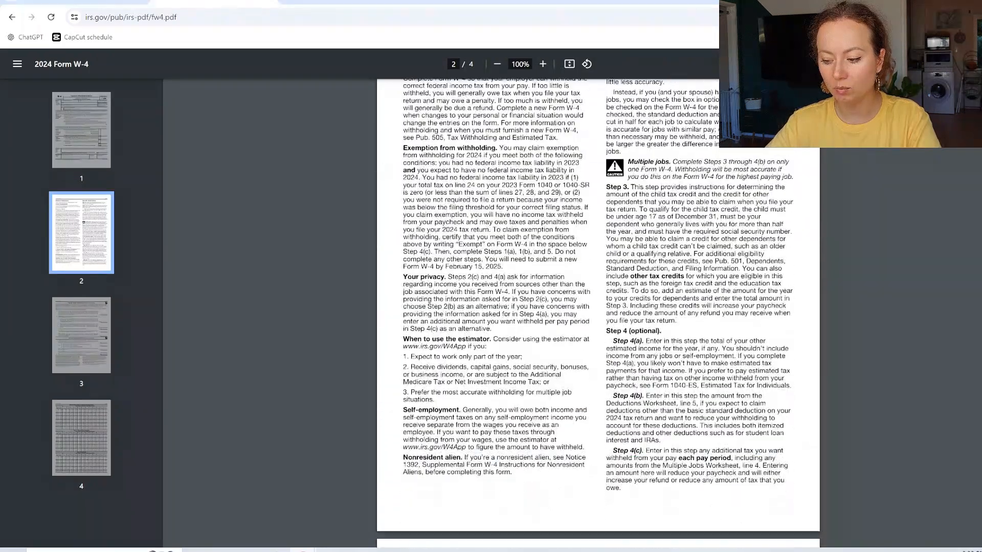
pyautogui.scroll(-8, 598, 312)
pyautogui.scroll(3, 598, 313)
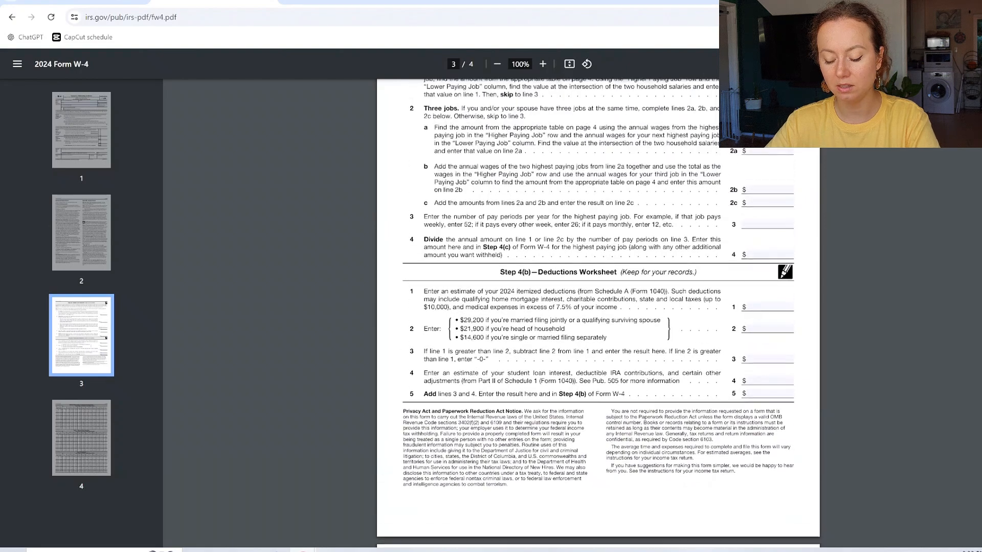
pyautogui.scroll(2, 598, 313)
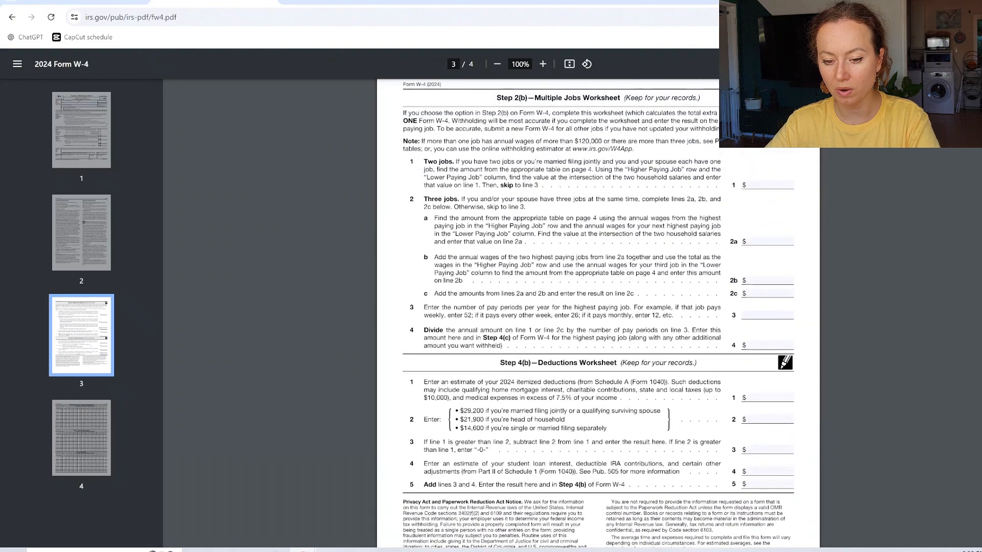
pyautogui.scroll(-1, 598, 313)
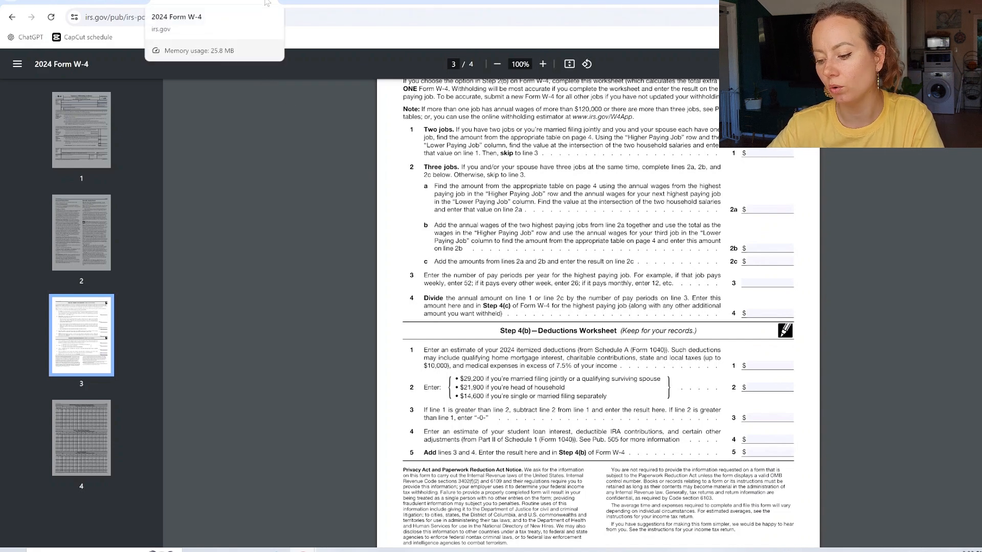
# Step: Return to the Central Casting W-4 and keep Step 4 (a) Other income at 0
pyautogui.click(266, 4)
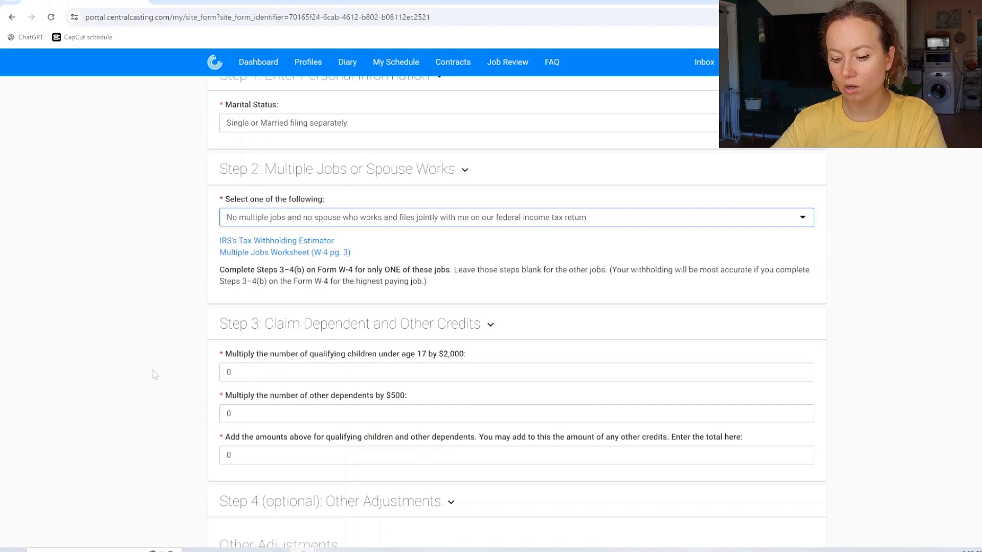
pyautogui.scroll(-5, 155, 375)
pyautogui.scroll(8, 155, 375)
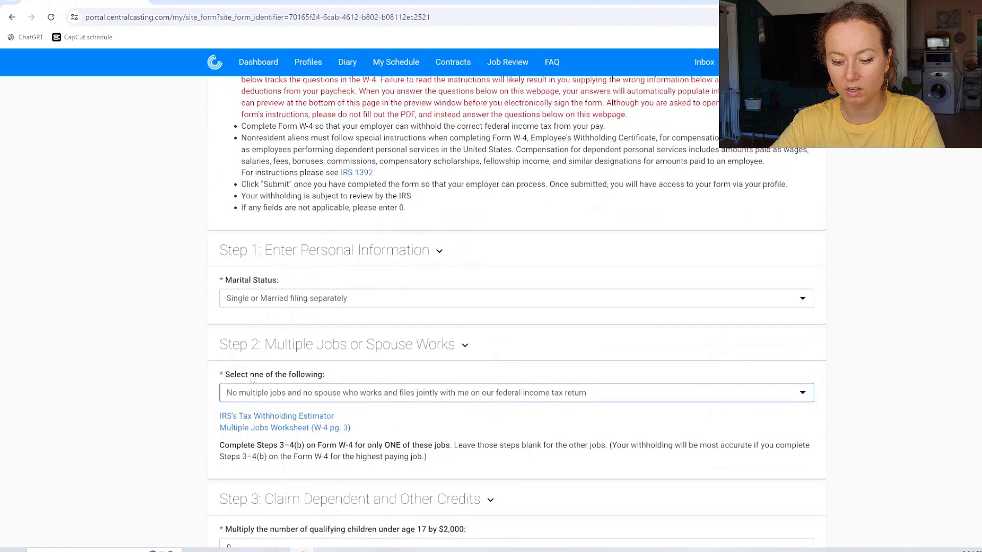
pyautogui.scroll(-10, 253, 379)
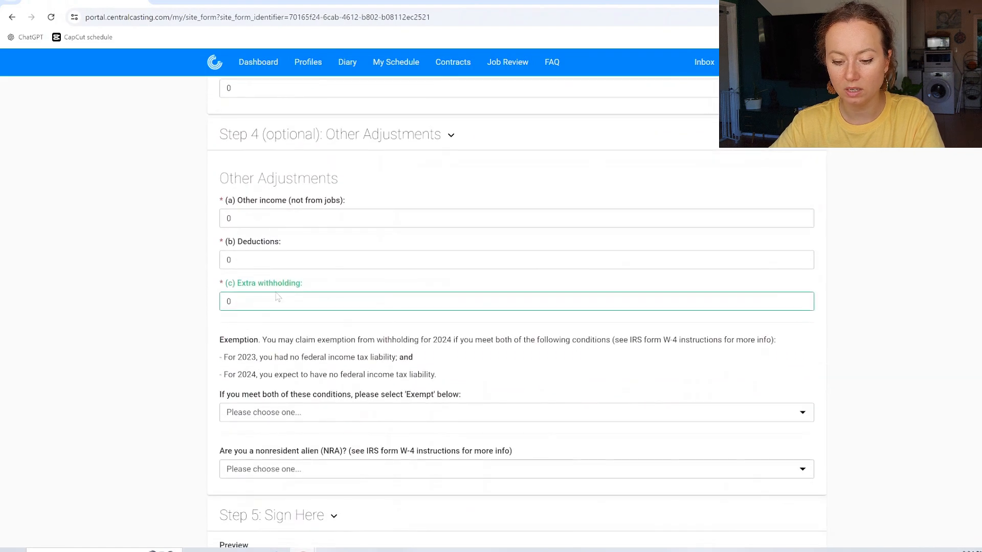
pyautogui.click(258, 218)
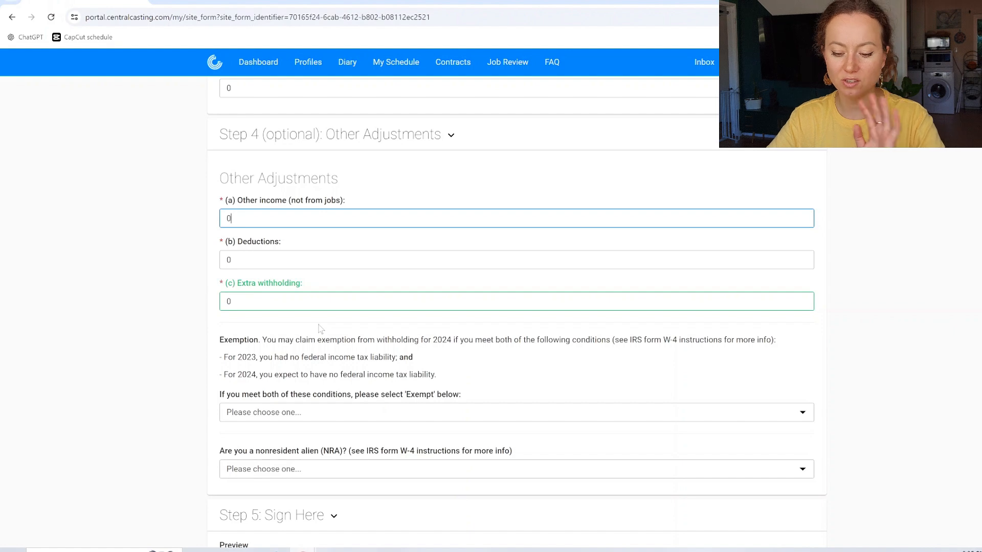
pyautogui.scroll(-1, 334, 388)
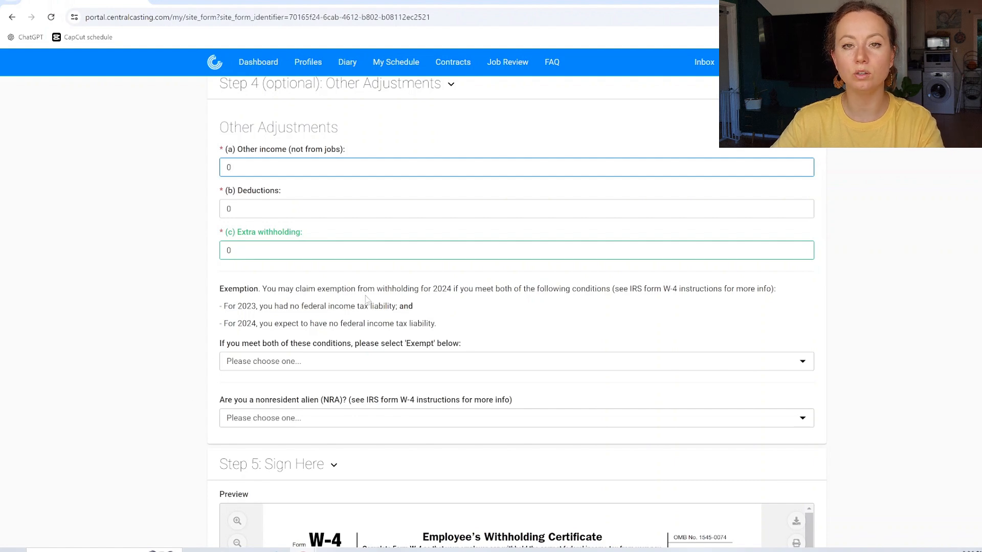
pyautogui.scroll(-1, 282, 279)
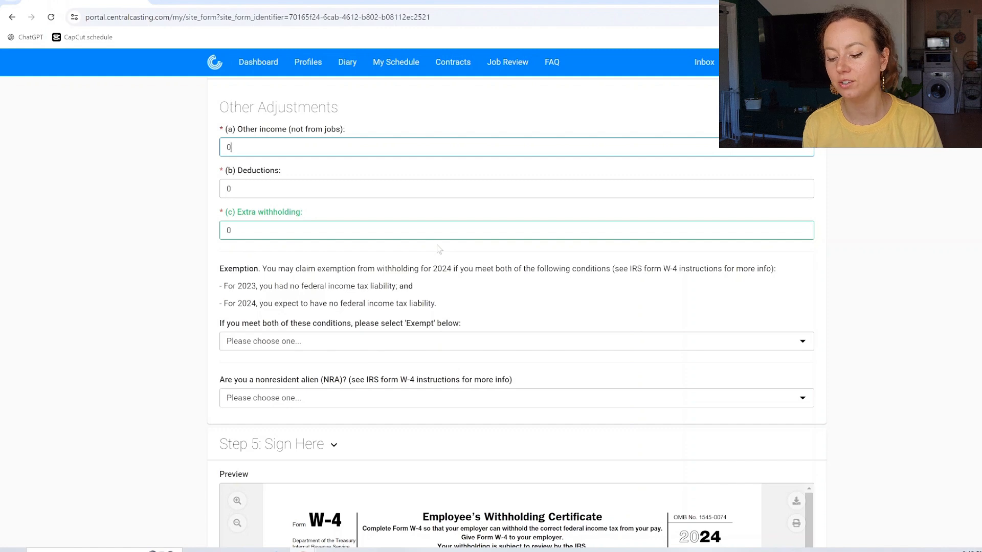
pyautogui.scroll(-1, 877, 318)
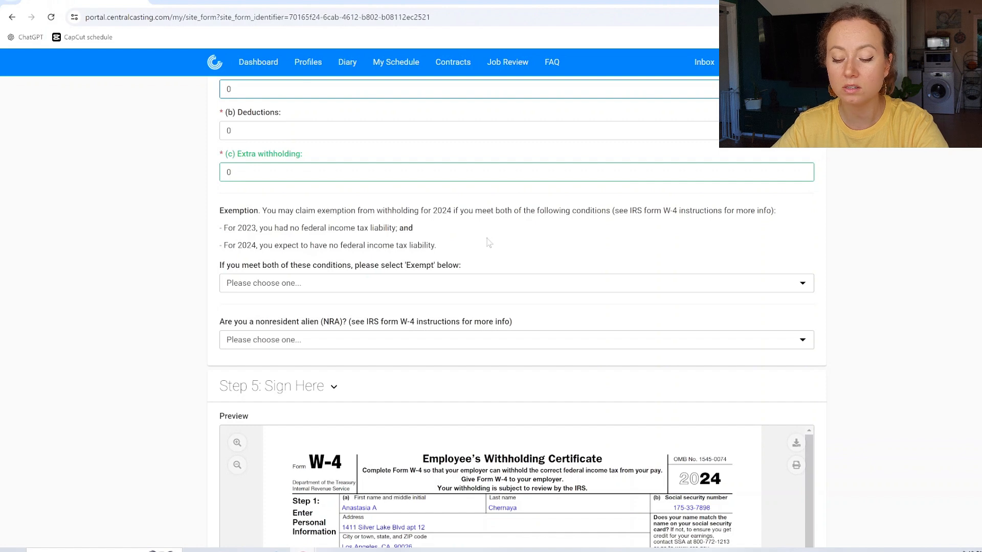
# Step: Set the W-4 Step 4 withholding exemption answer to Exempt and confirm it stays Exempt
pyautogui.click(436, 283)
pyautogui.click(392, 309)
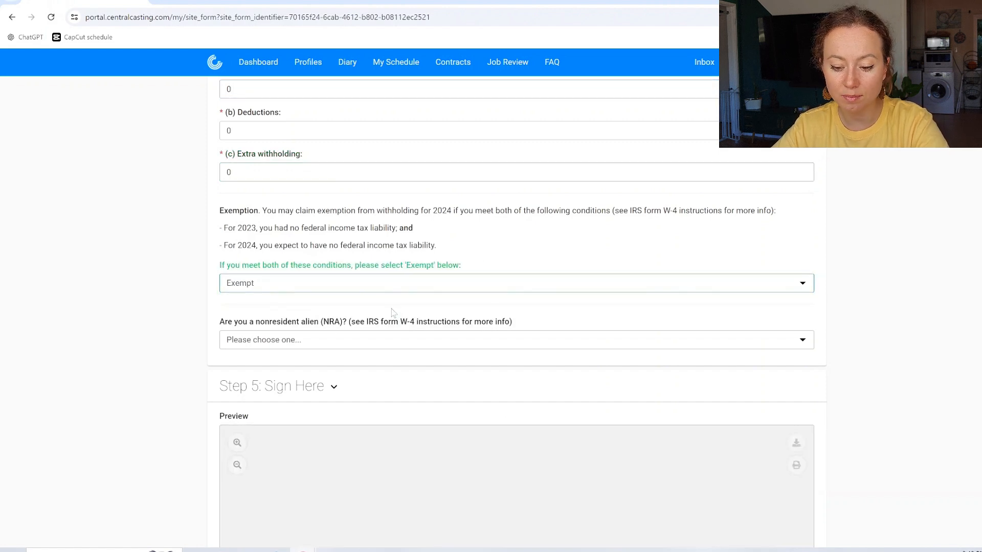
pyautogui.click(307, 280)
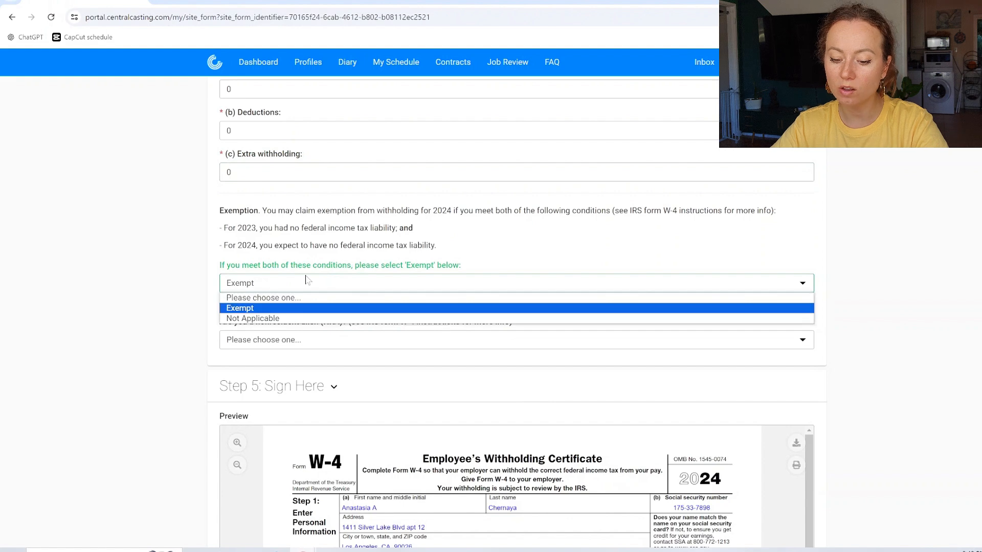
pyautogui.click(284, 285)
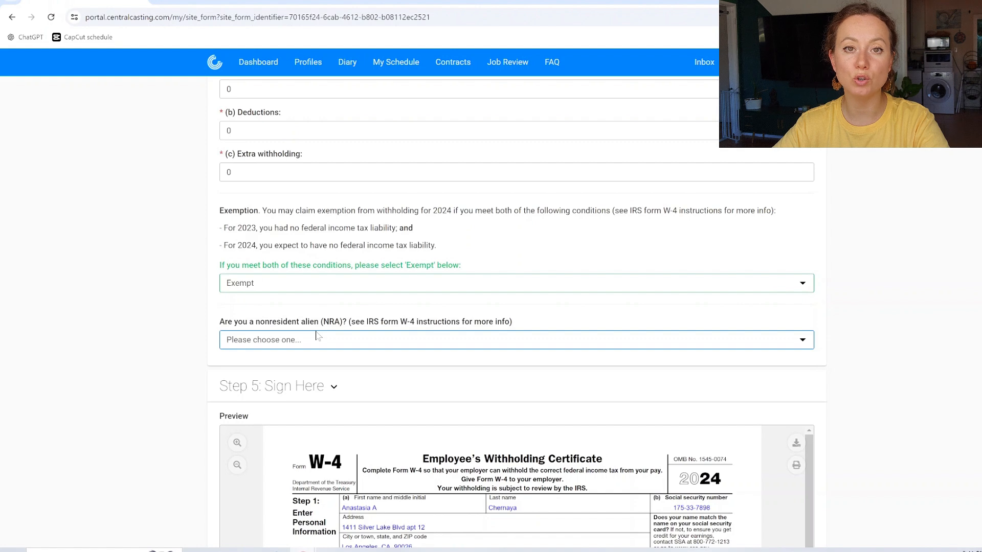
# Step: Answer the W-4 nonresident alien question with 'I am a nonresident alien (NRA)'
pyautogui.click(256, 341)
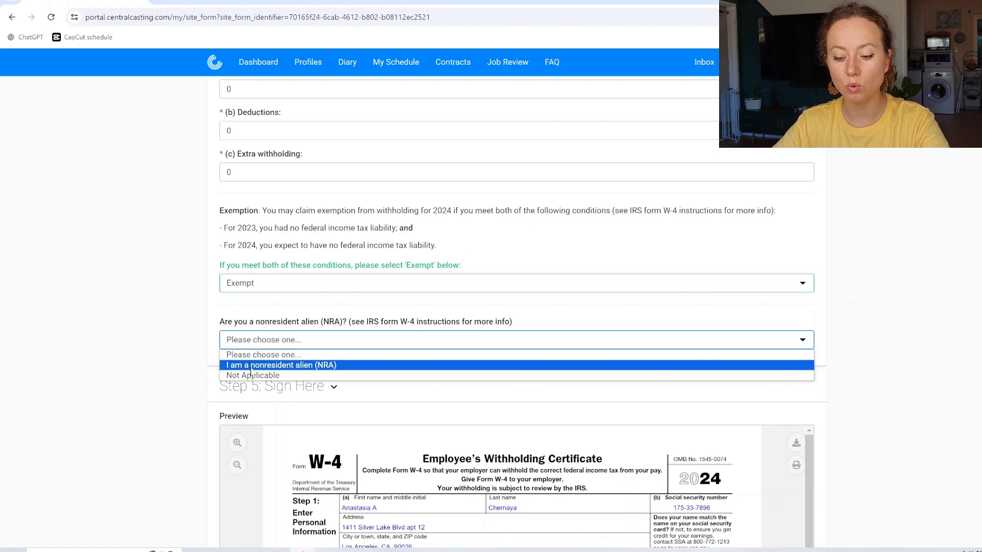
pyautogui.click(250, 365)
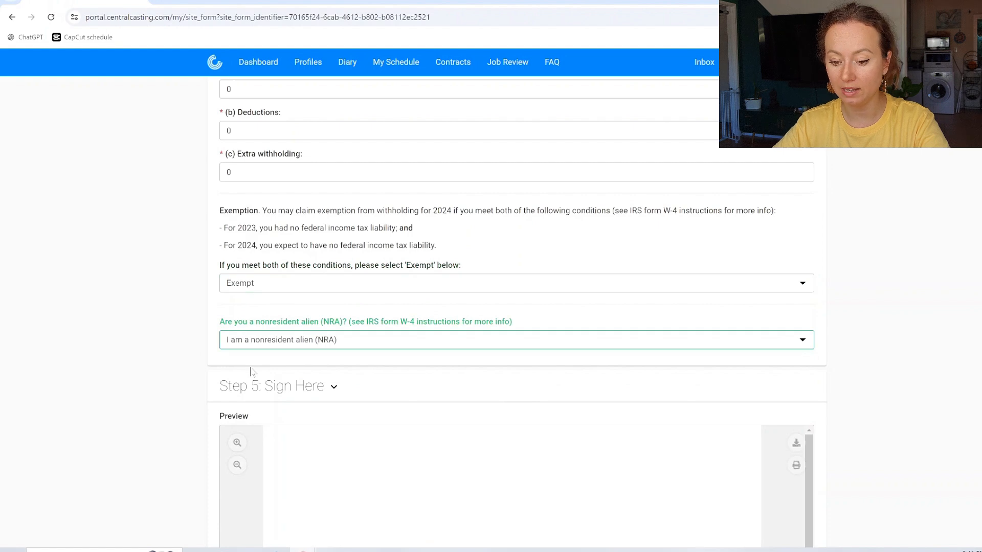
pyautogui.scroll(-1, 484, 396)
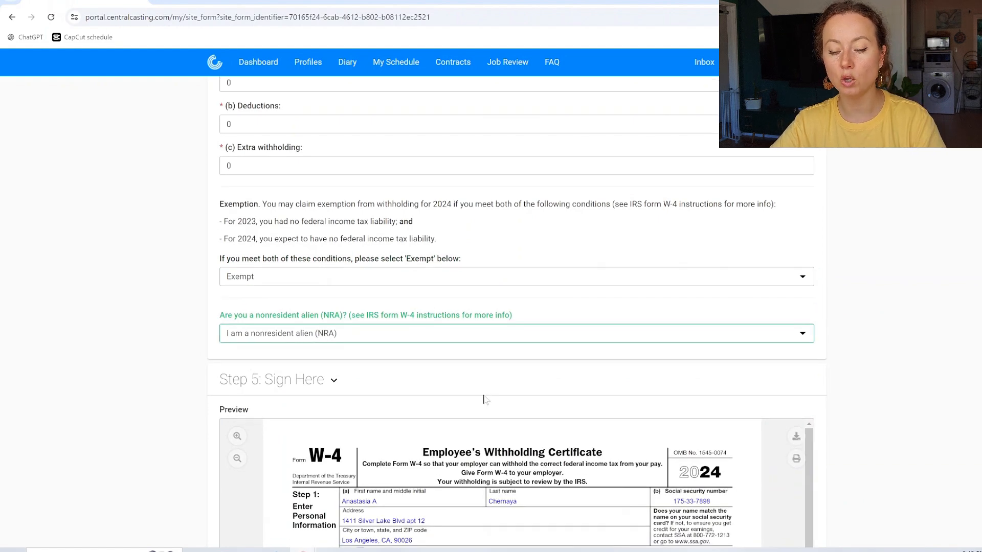
pyautogui.scroll(-3, 483, 398)
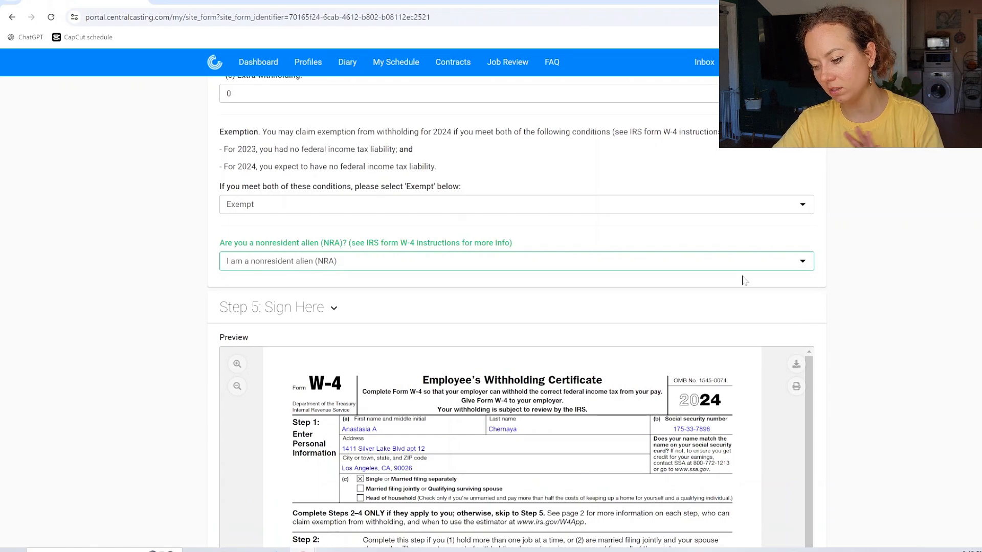
pyautogui.scroll(-1, 915, 317)
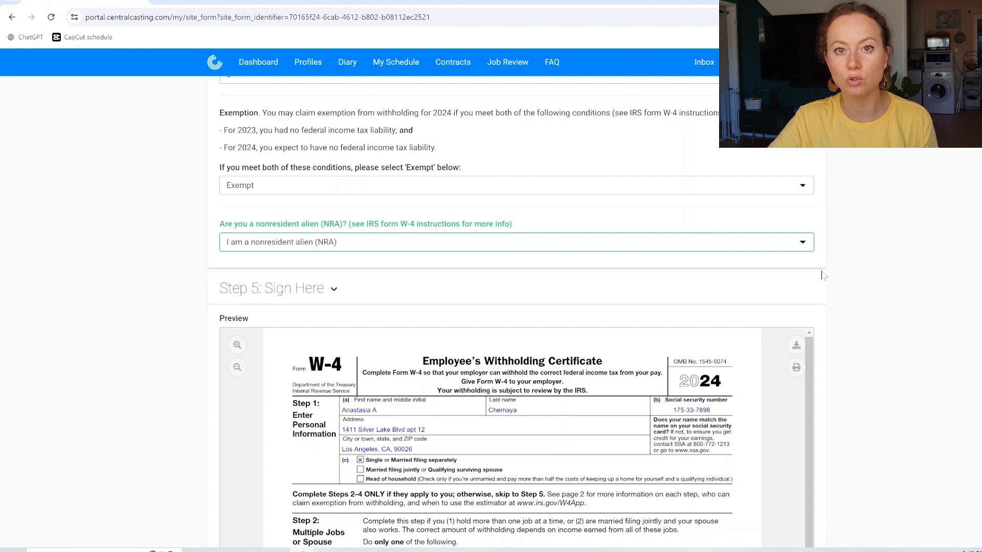
pyautogui.scroll(-1, 823, 276)
pyautogui.scroll(-2, 823, 276)
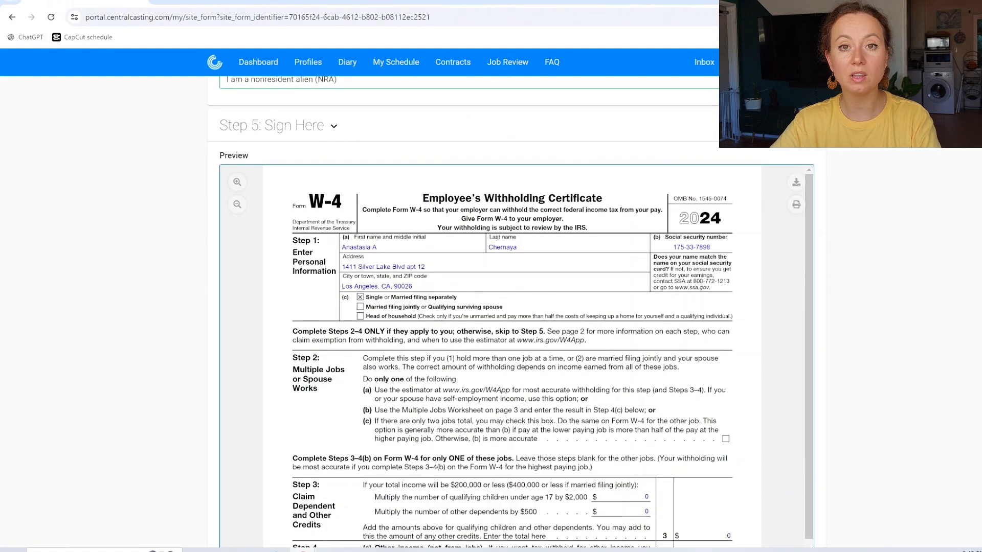
pyautogui.scroll(-1, 512, 418)
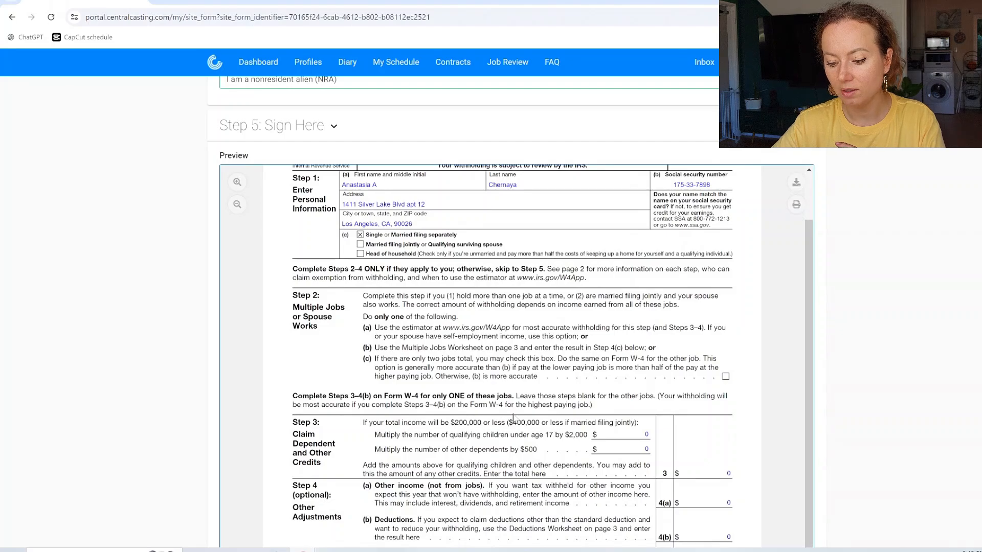
pyautogui.scroll(-1, 513, 418)
pyautogui.scroll(-1, 513, 418)
pyautogui.scroll(12, 177, 300)
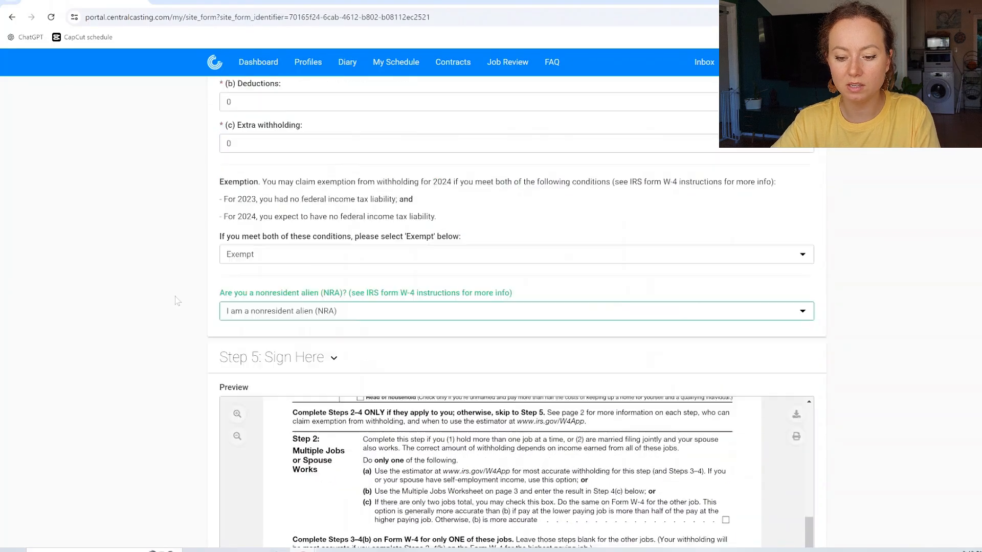
pyautogui.scroll(-5, 176, 301)
pyautogui.scroll(-10, 176, 300)
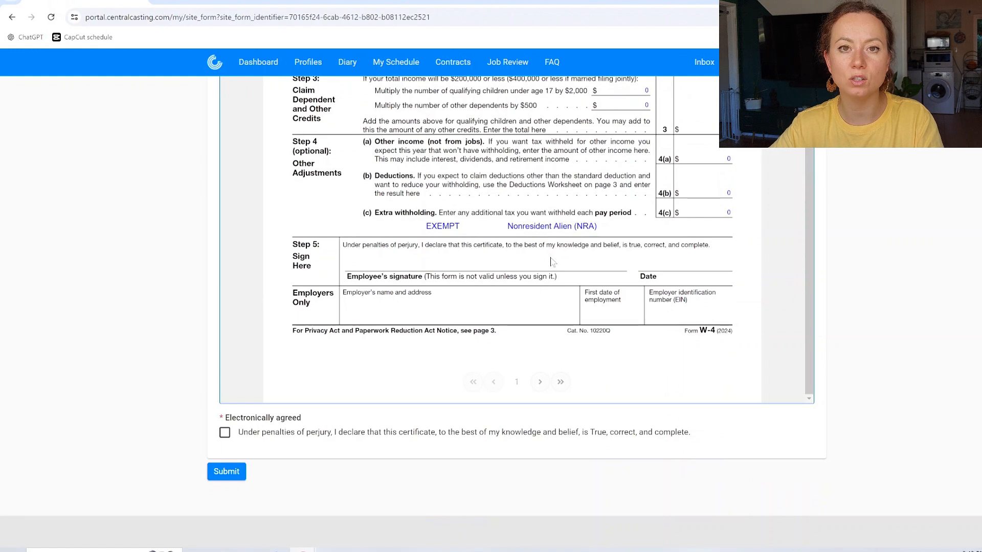
# Step: Check Electronically agreed under the W-4 preview to e-sign it, dated 6/22/24
pyautogui.click(225, 433)
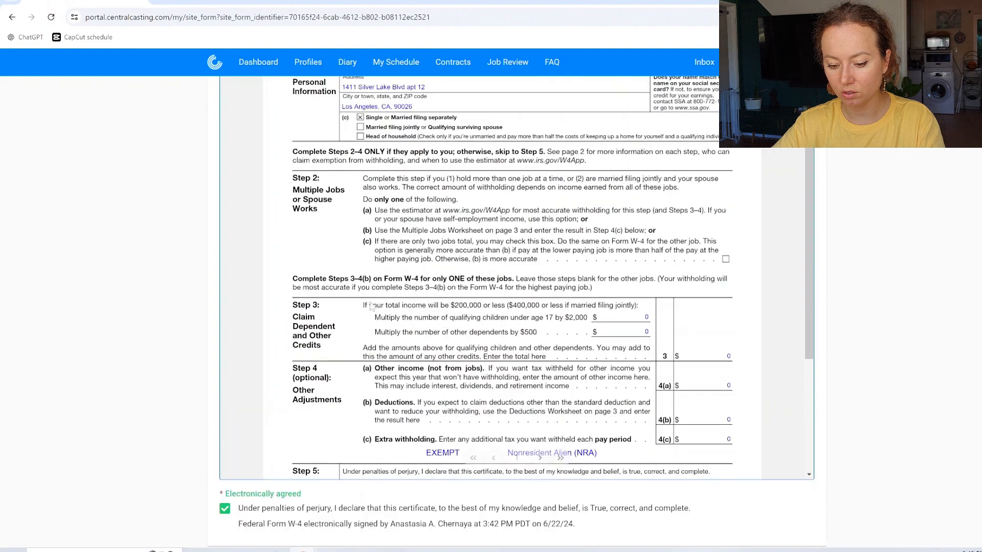
pyautogui.scroll(-5, 372, 305)
pyautogui.scroll(-3, 372, 305)
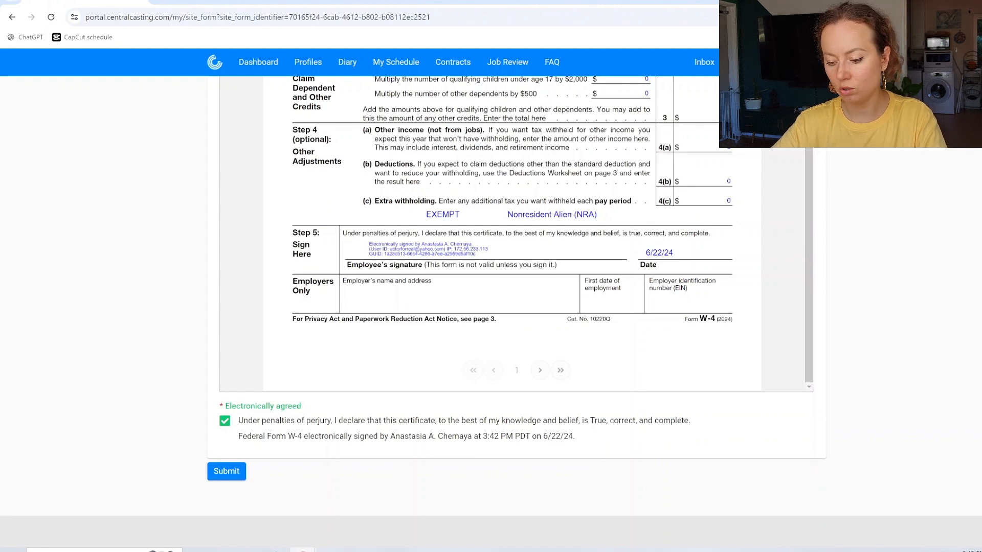
# Step: Submit the signed W-4 form to return to My Dashboard
pyautogui.click(228, 473)
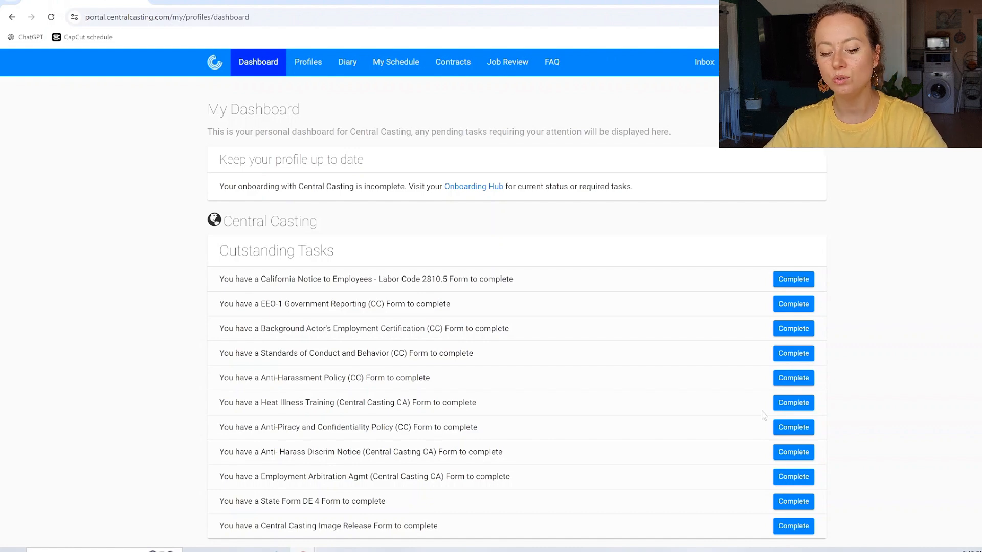
pyautogui.scroll(-1, 886, 321)
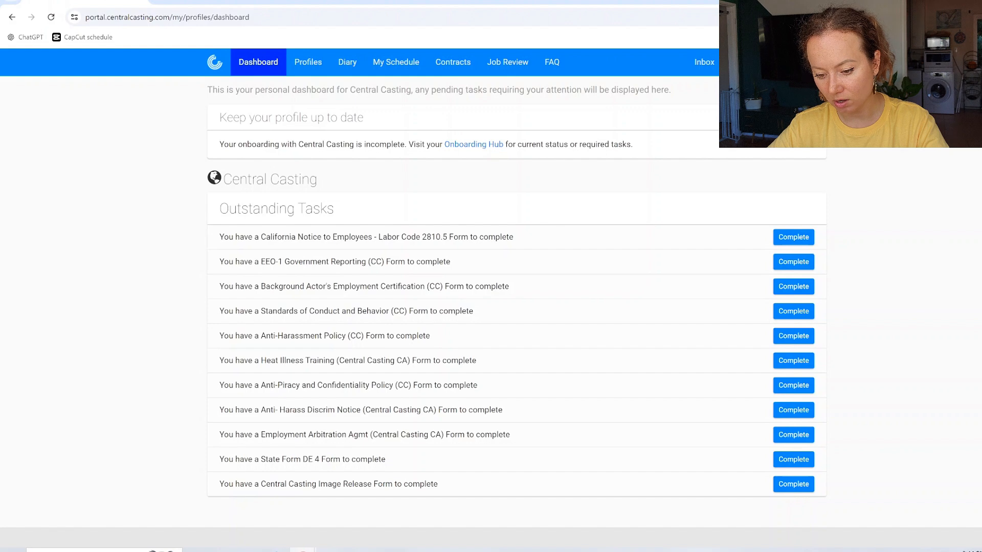
# Step: Acknowledge receipt on the California Notice to Employees to e-sign it, then submit it
pyautogui.click(790, 241)
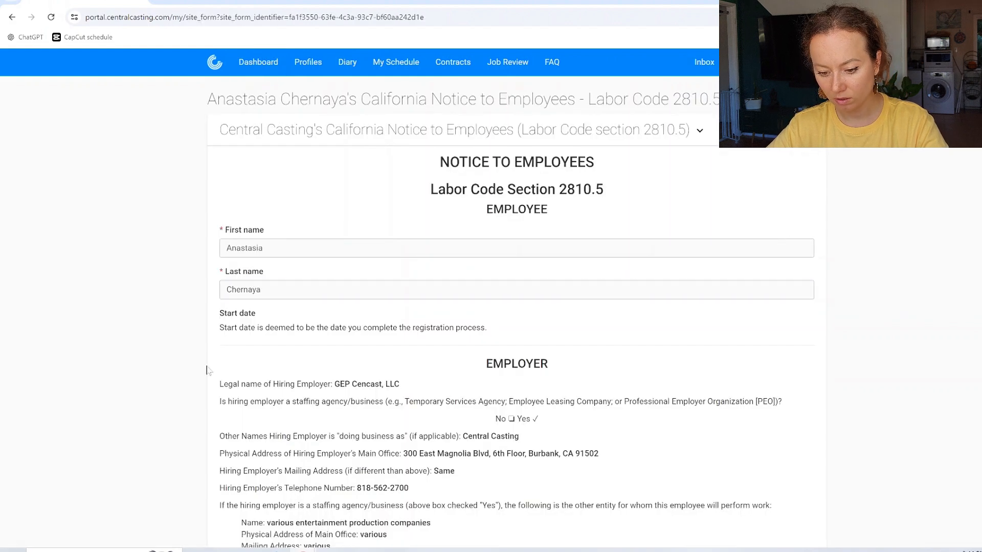
pyautogui.scroll(-1, 207, 369)
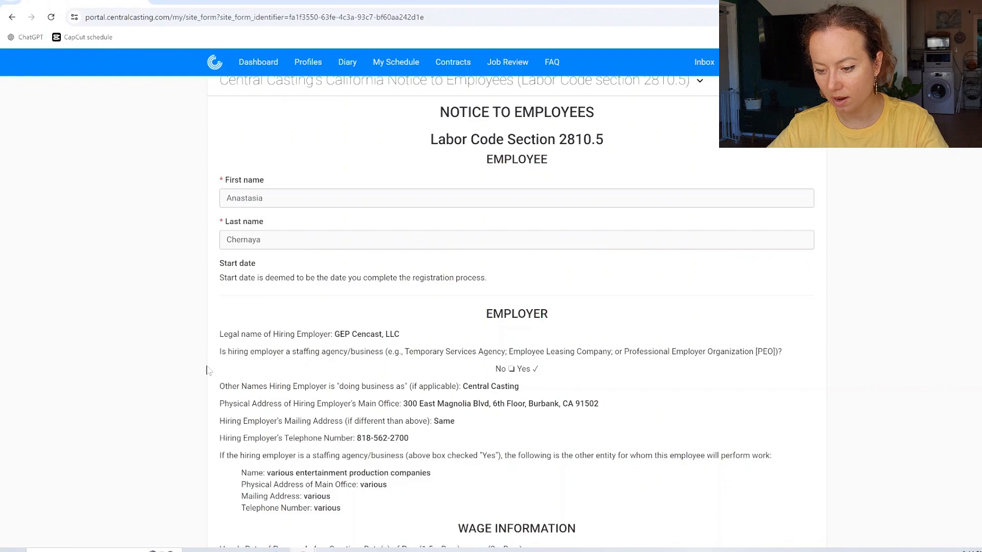
pyautogui.scroll(-9, 207, 369)
pyautogui.scroll(-15, 207, 370)
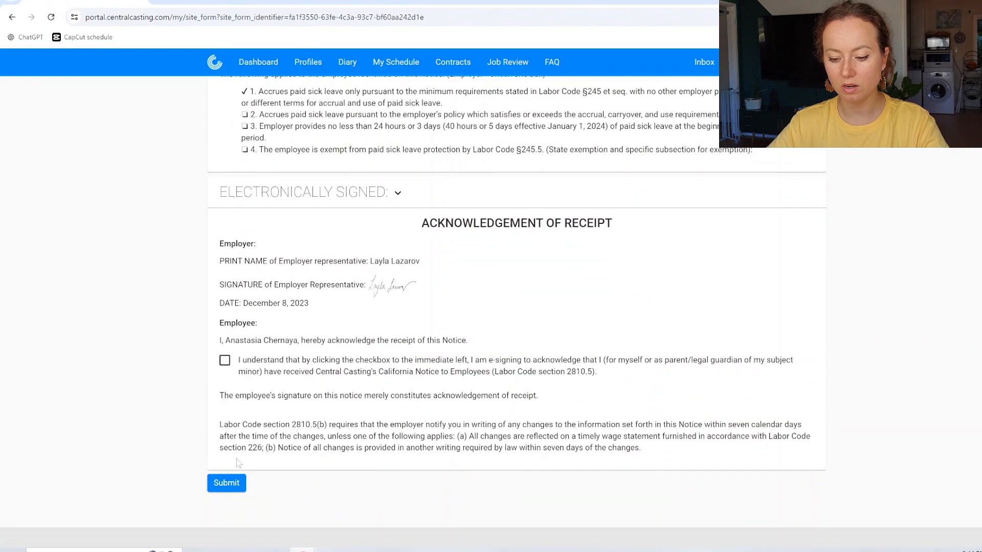
pyautogui.click(225, 364)
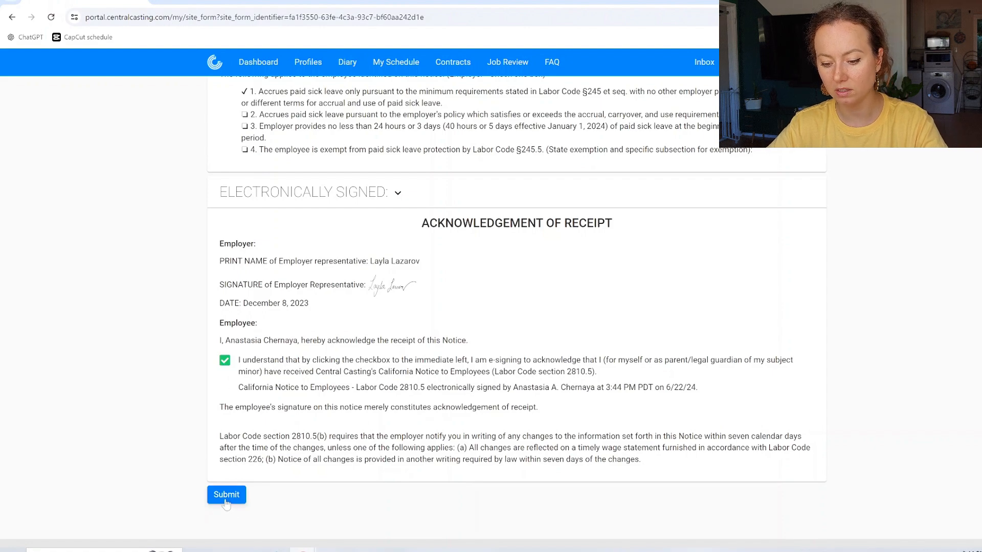
pyautogui.scroll(6, 322, 341)
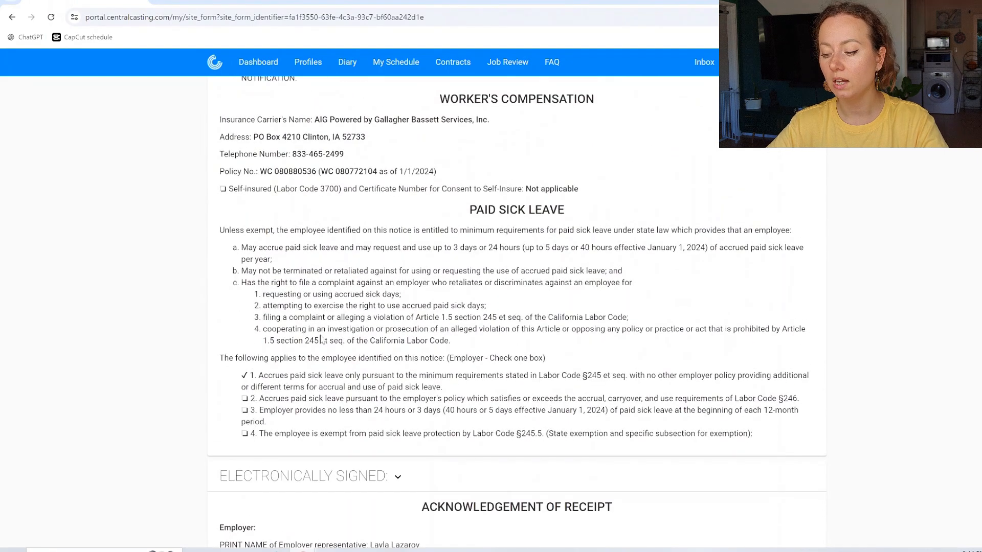
pyautogui.scroll(-6, 322, 340)
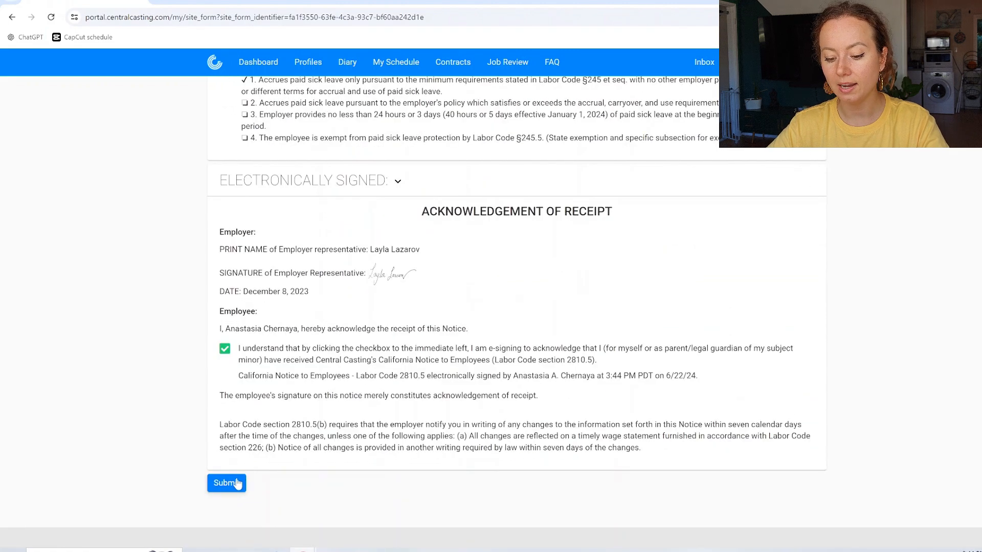
pyautogui.click(238, 484)
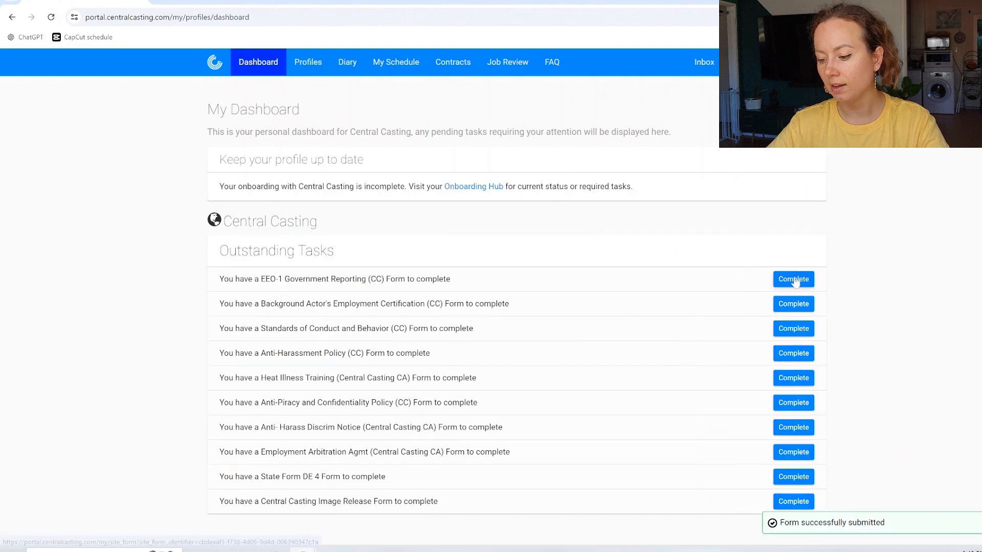
# Step: Answer the EEO-1 form as Female, not Hispanic or Latino, White (Not Hispanic or Latino), and submit
pyautogui.click(794, 280)
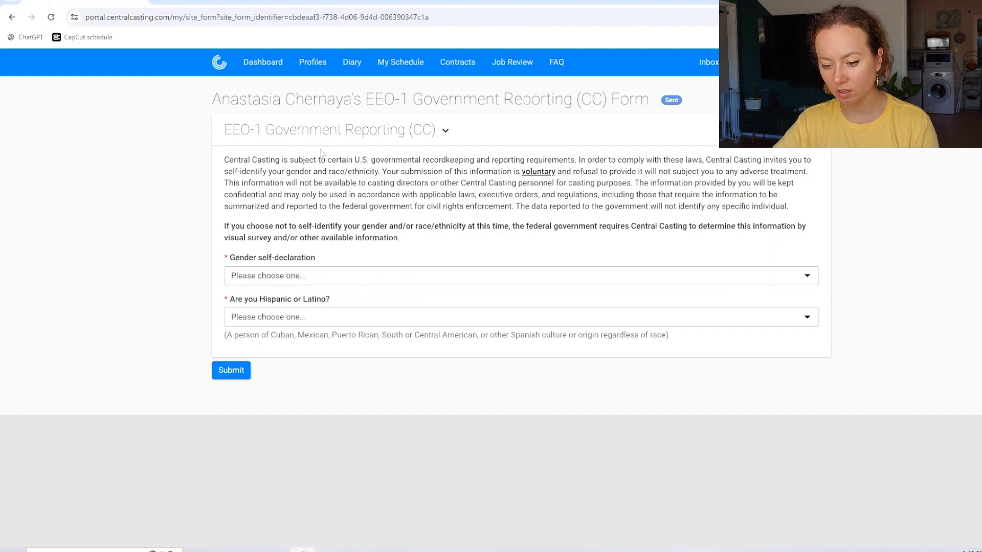
pyautogui.click(322, 281)
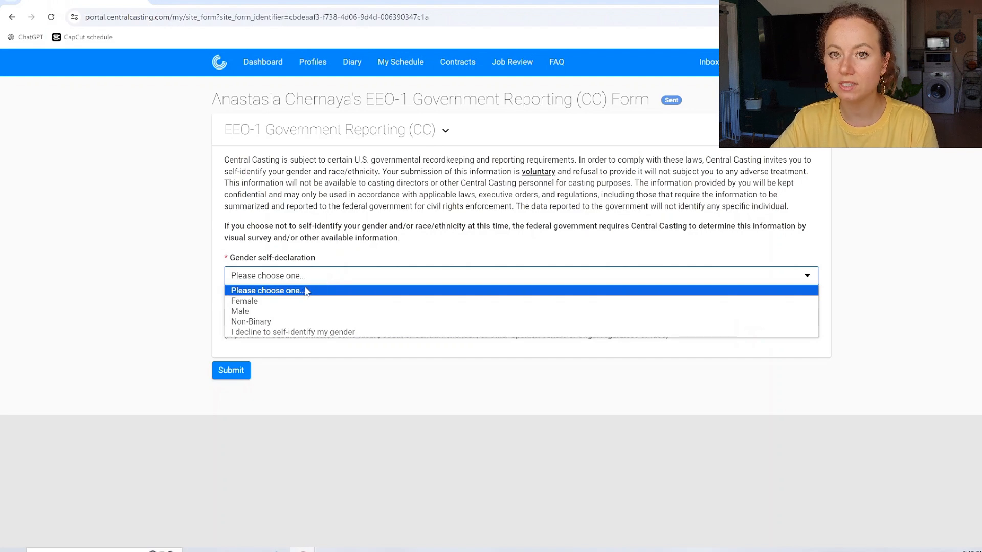
pyautogui.click(295, 303)
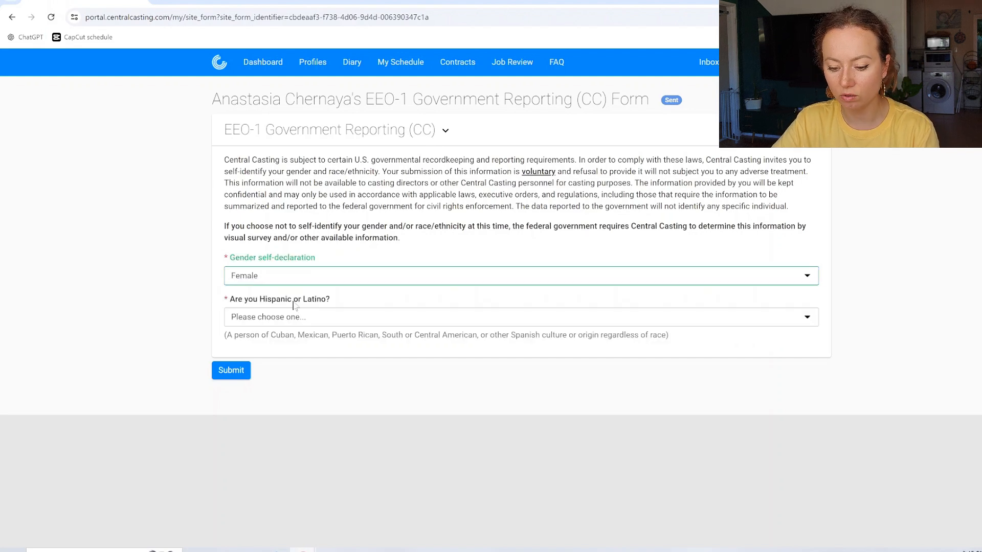
pyautogui.click(248, 319)
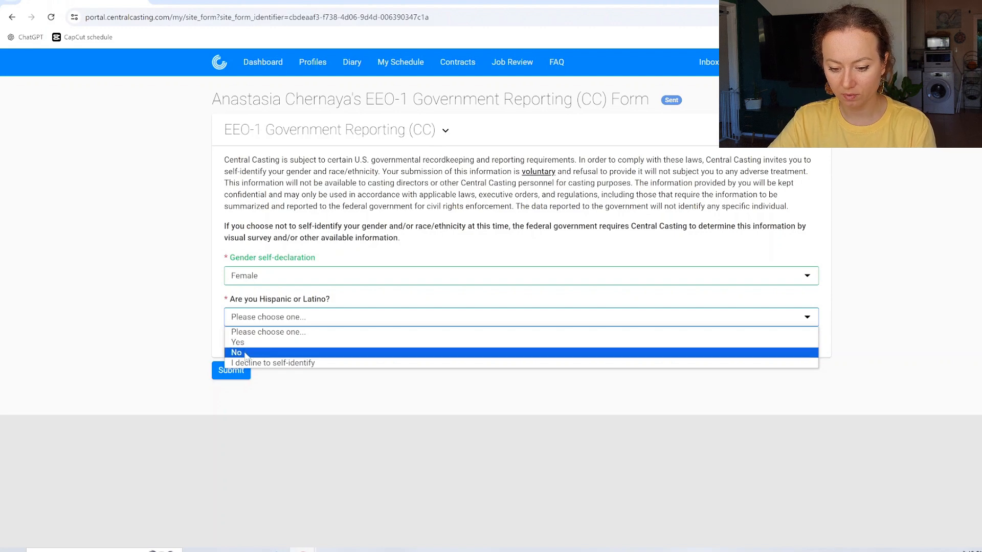
pyautogui.click(245, 353)
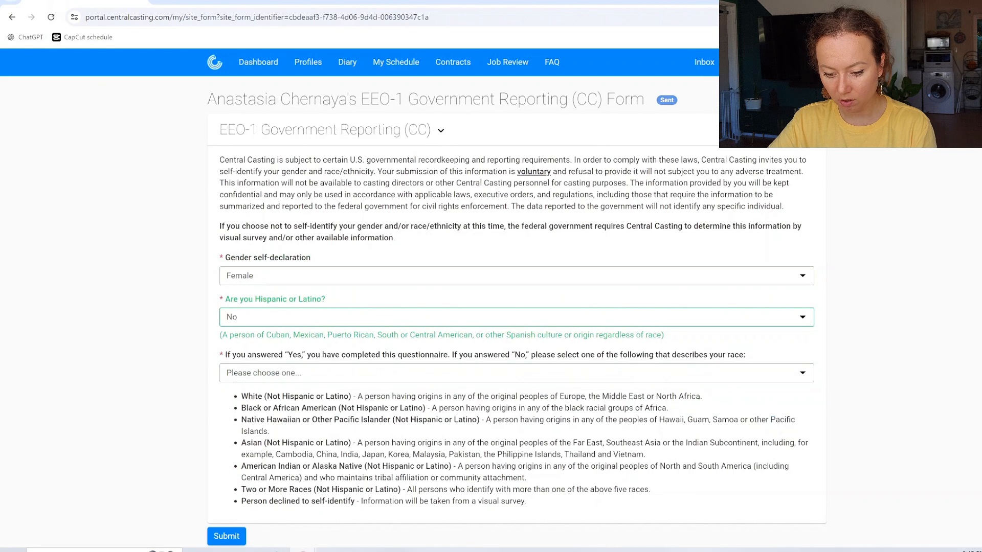
pyautogui.click(273, 372)
pyautogui.click(236, 399)
pyautogui.scroll(-1, 235, 409)
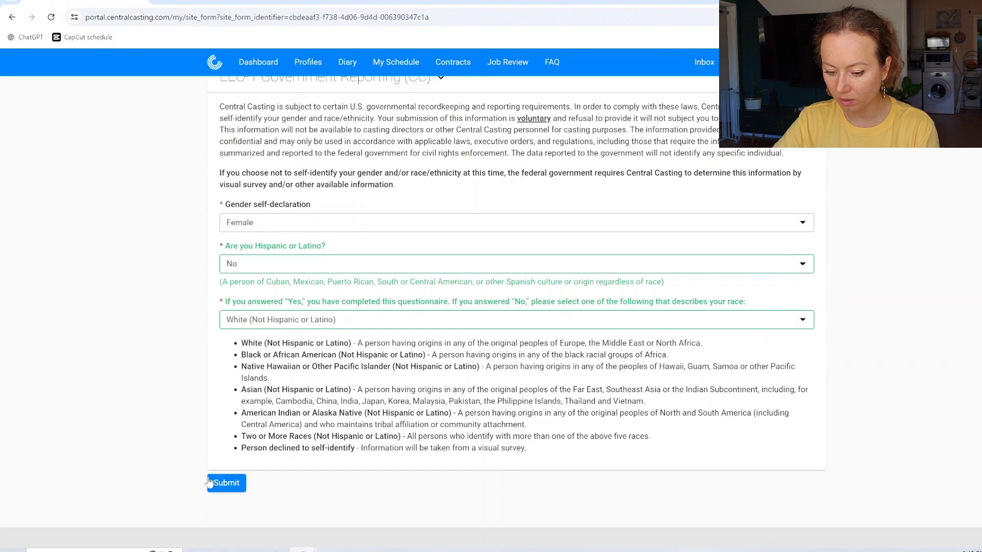
pyautogui.click(230, 490)
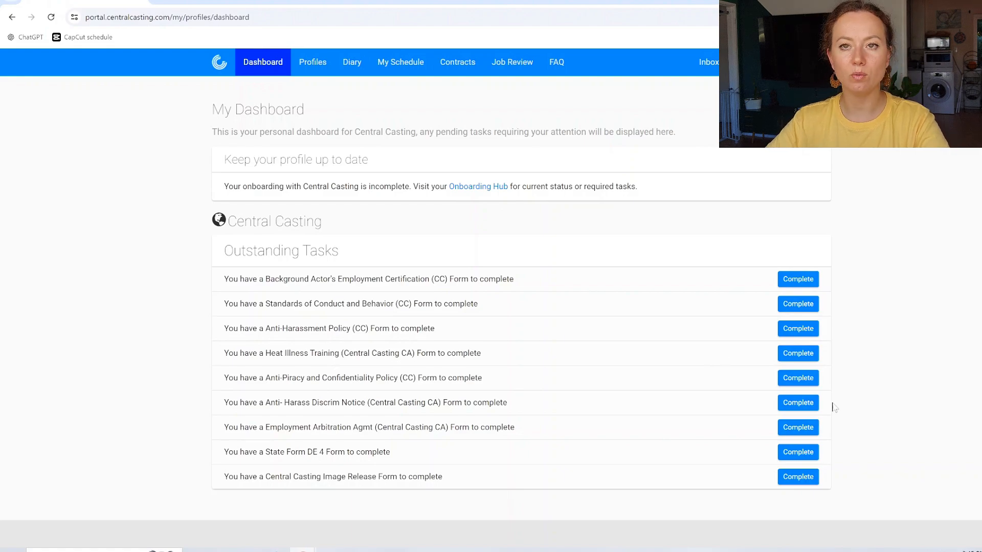
# Step: E-sign and submit the Background Actor's Employment Certification form
pyautogui.click(798, 279)
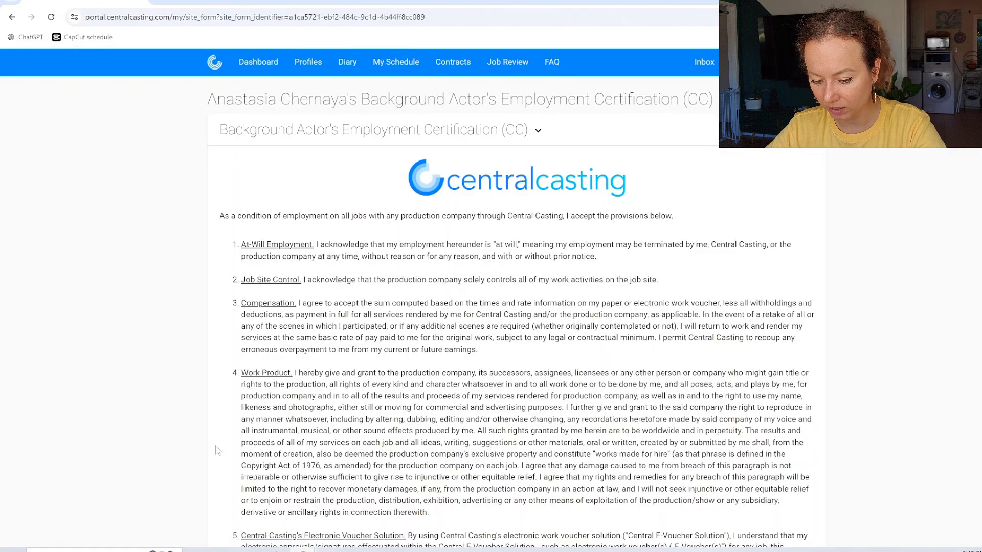
pyautogui.scroll(-15, 225, 442)
pyautogui.click(224, 437)
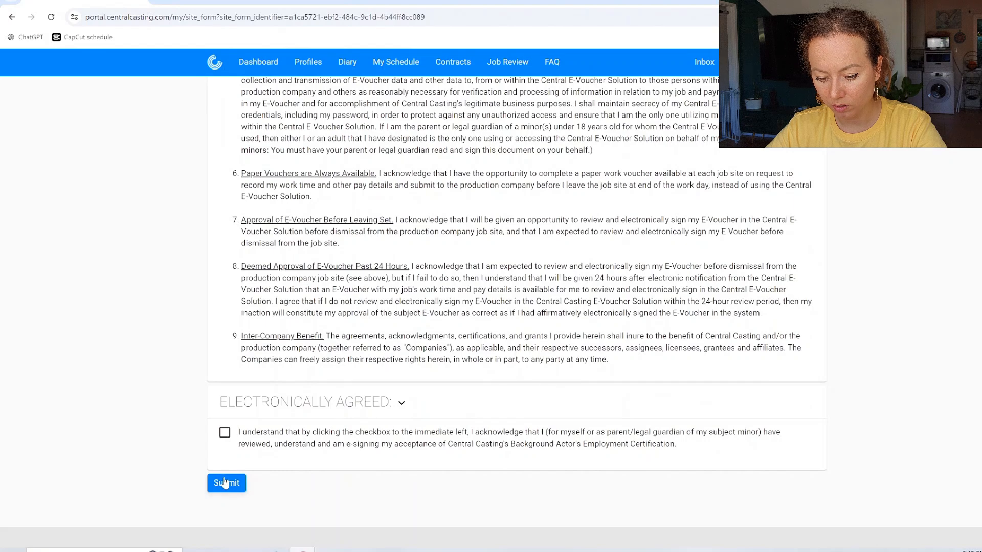
pyautogui.click(223, 496)
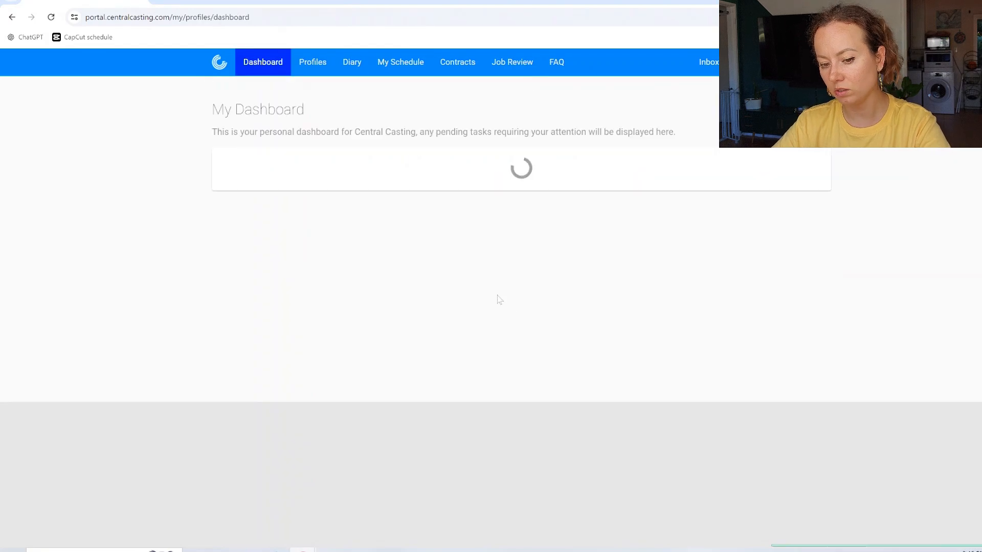
# Step: E-sign and submit the Standards of Conduct and Behavior form
pyautogui.click(783, 284)
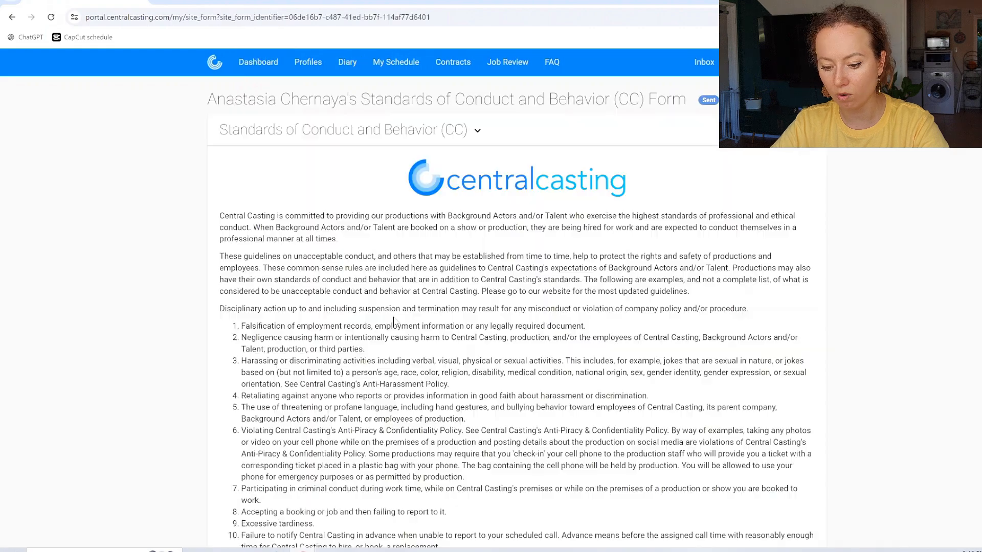
pyautogui.scroll(-15, 460, 307)
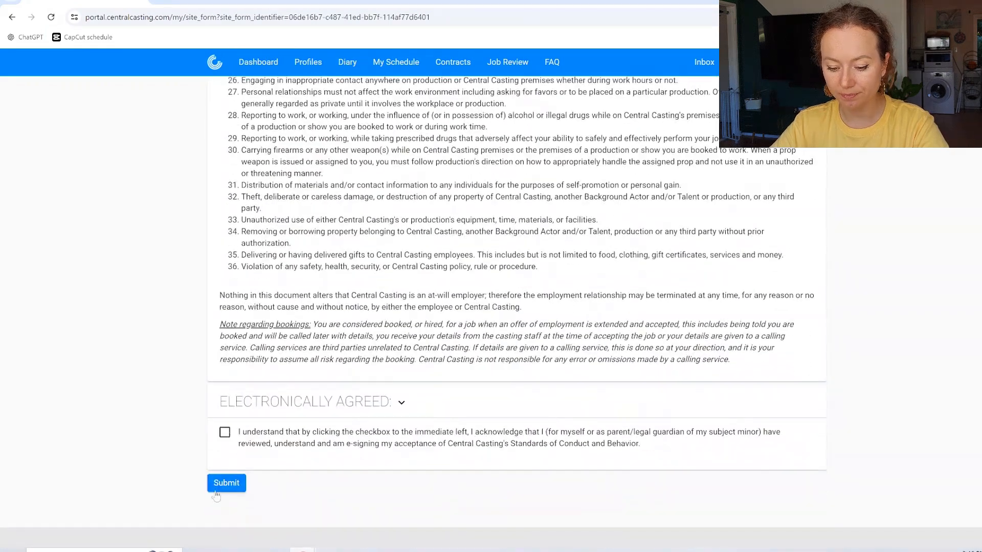
pyautogui.click(224, 432)
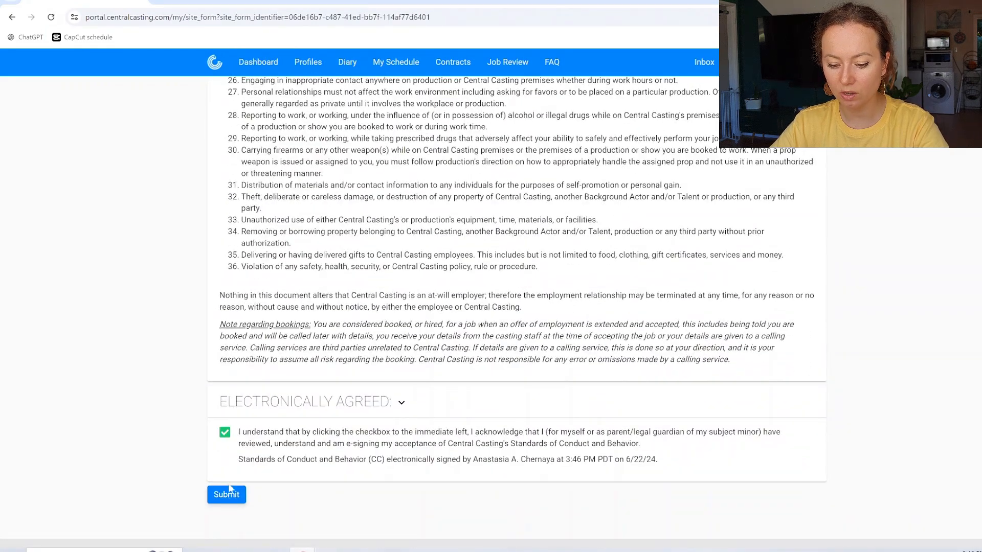
pyautogui.click(229, 494)
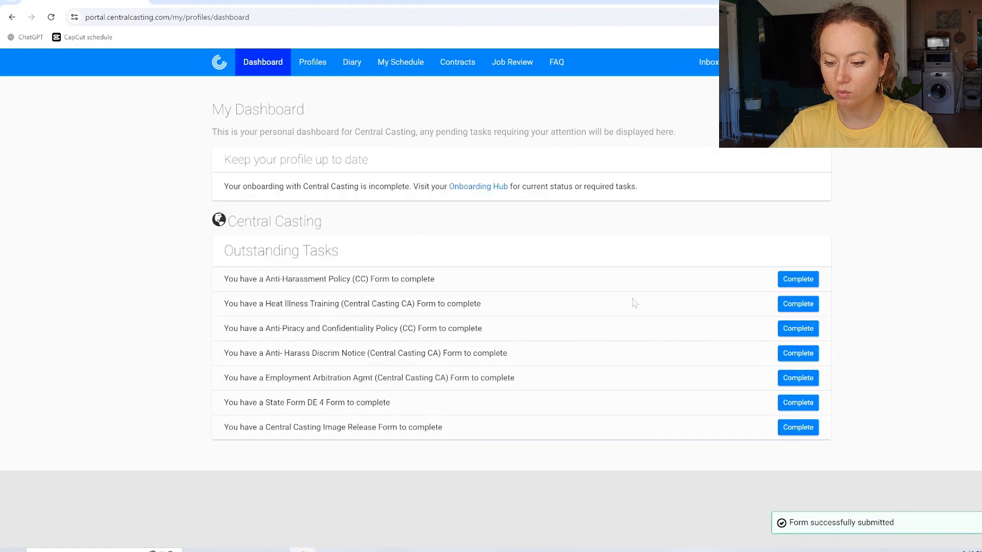
# Step: E-sign the Anti-Harassment Policy, then e-sign and submit the Heat Illness Training form
pyautogui.click(785, 283)
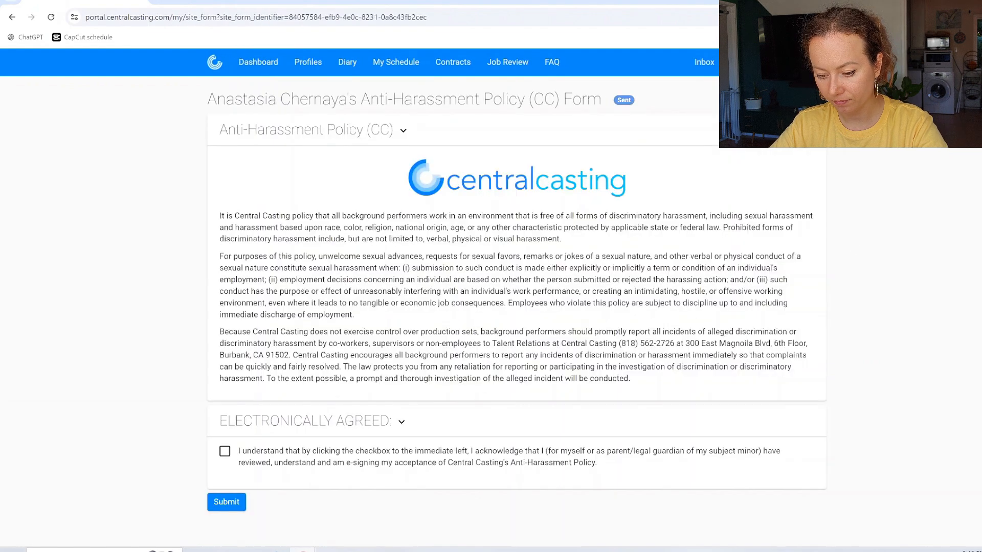
pyautogui.click(225, 452)
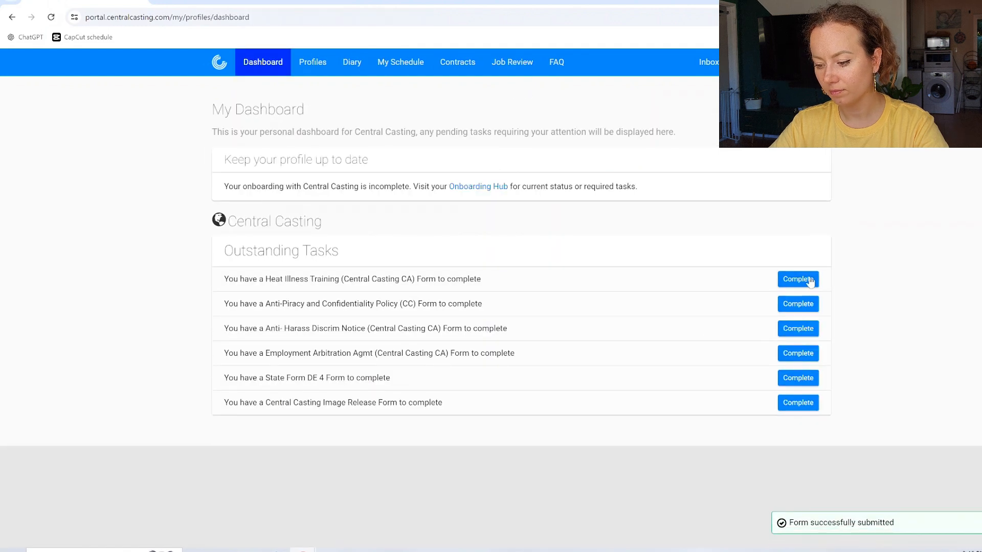
pyautogui.click(806, 280)
pyautogui.scroll(-20, 798, 285)
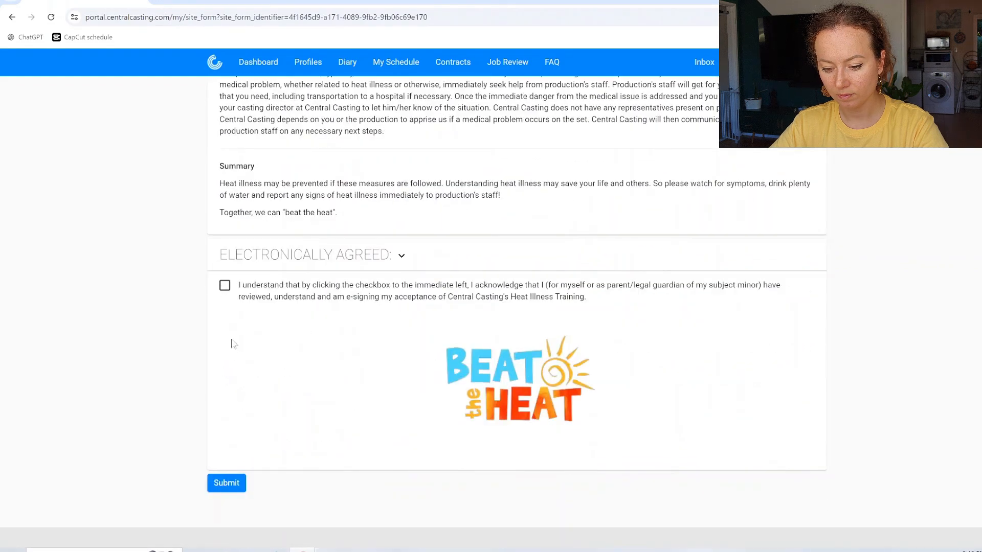
pyautogui.click(224, 285)
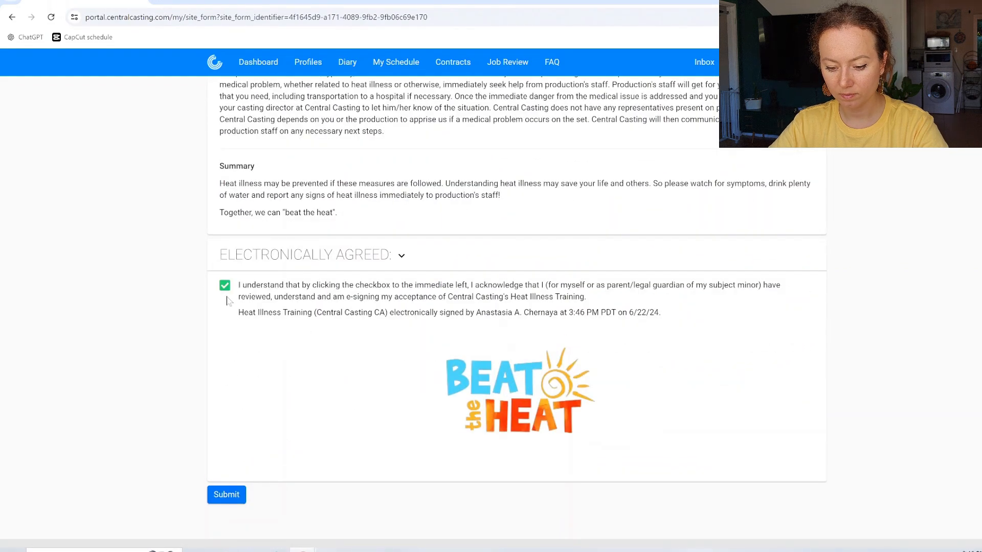
pyautogui.click(225, 494)
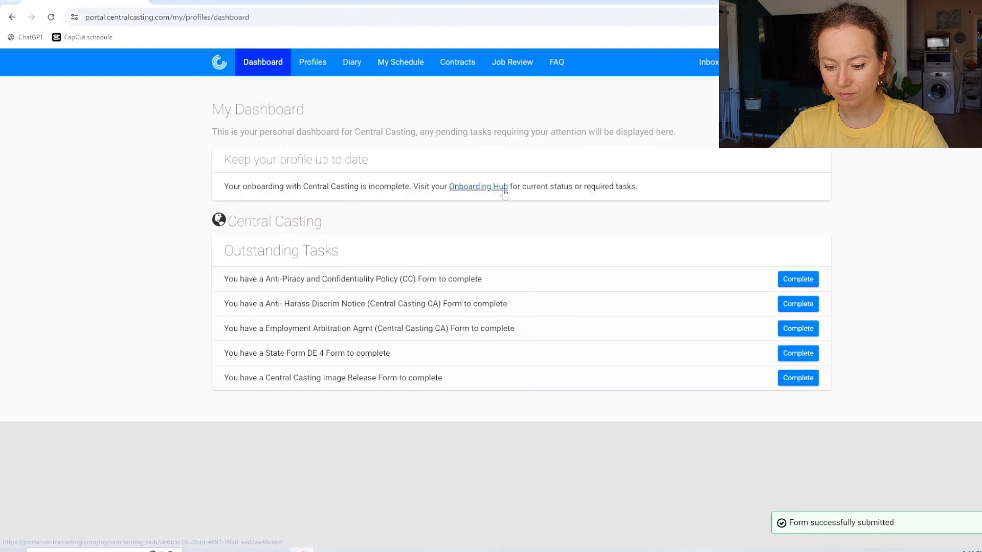
# Step: E-sign and submit the Anti-Piracy and Confidentiality Policy form
pyautogui.click(789, 284)
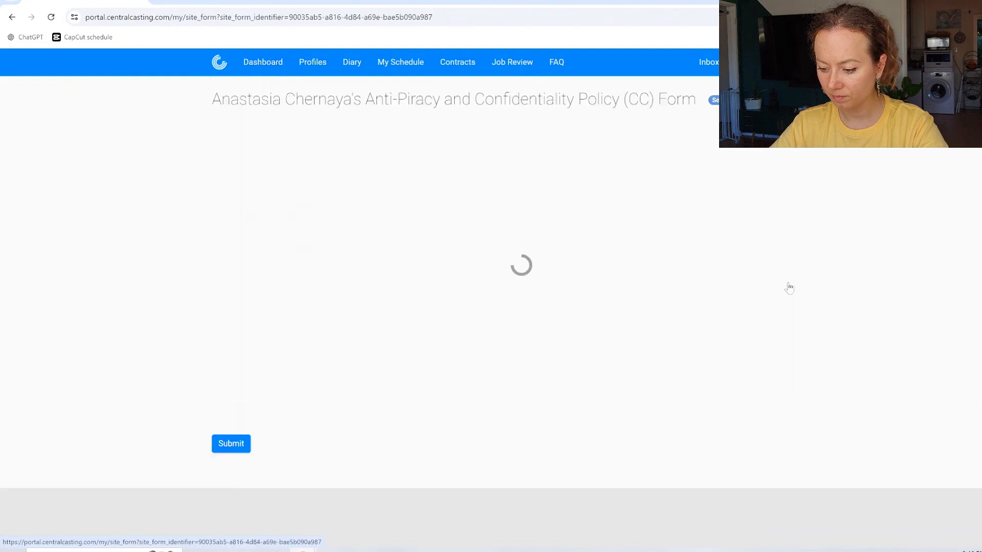
pyautogui.scroll(-1, 789, 287)
pyautogui.click(224, 434)
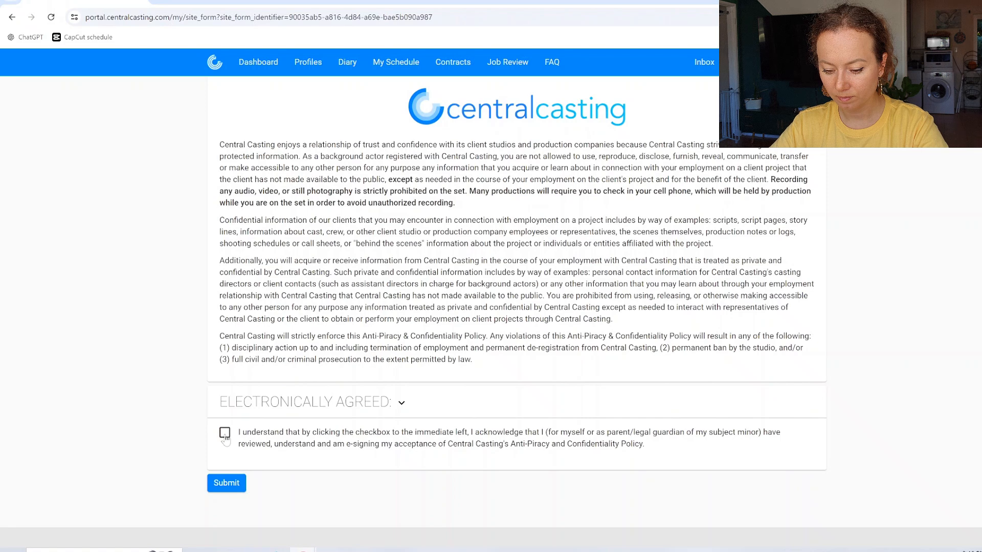
pyautogui.click(228, 491)
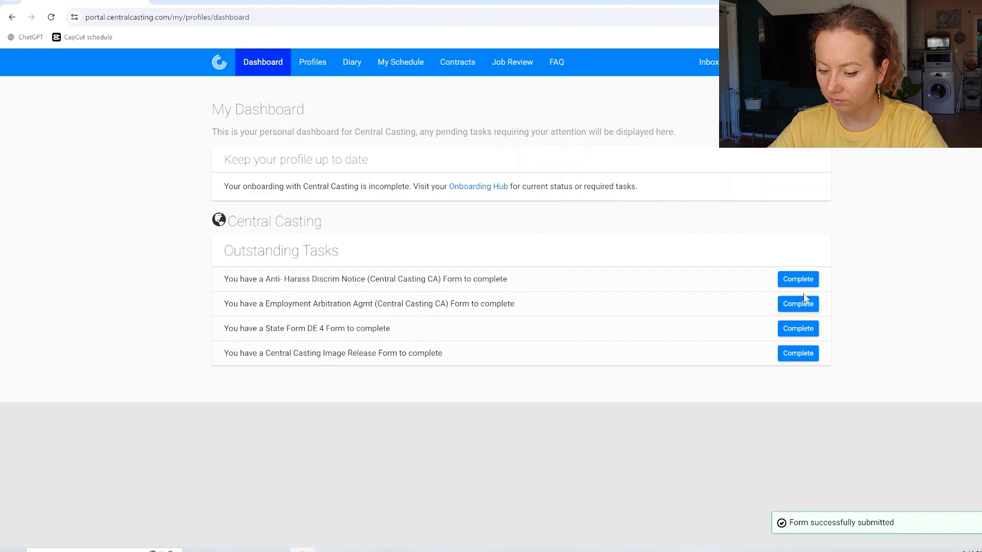
# Step: Clear the Anti-Harass Discrim Notice, then e-sign and submit the Employment Arbitration Agreement
pyautogui.click(790, 279)
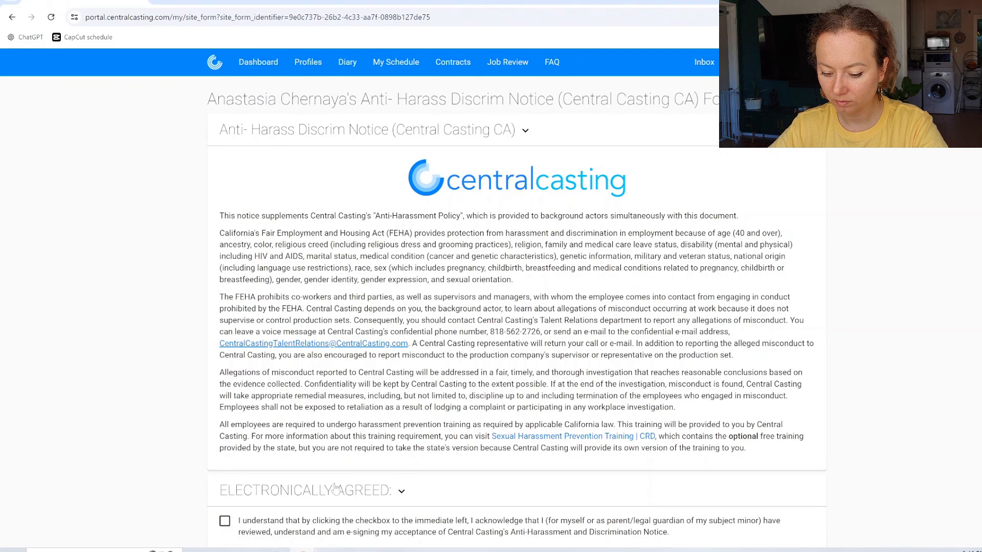
pyautogui.scroll(-2, 335, 488)
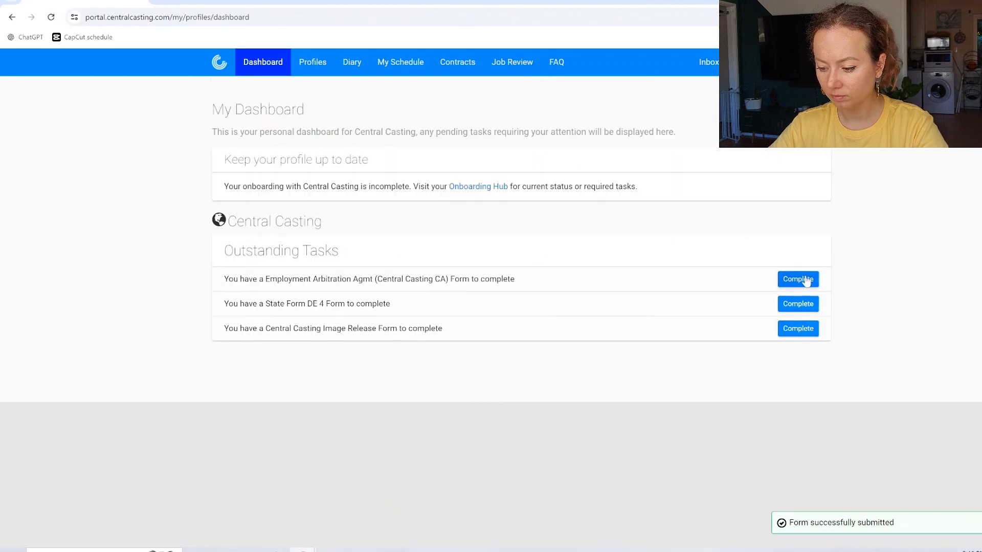
pyautogui.click(804, 274)
pyautogui.scroll(-17, 223, 467)
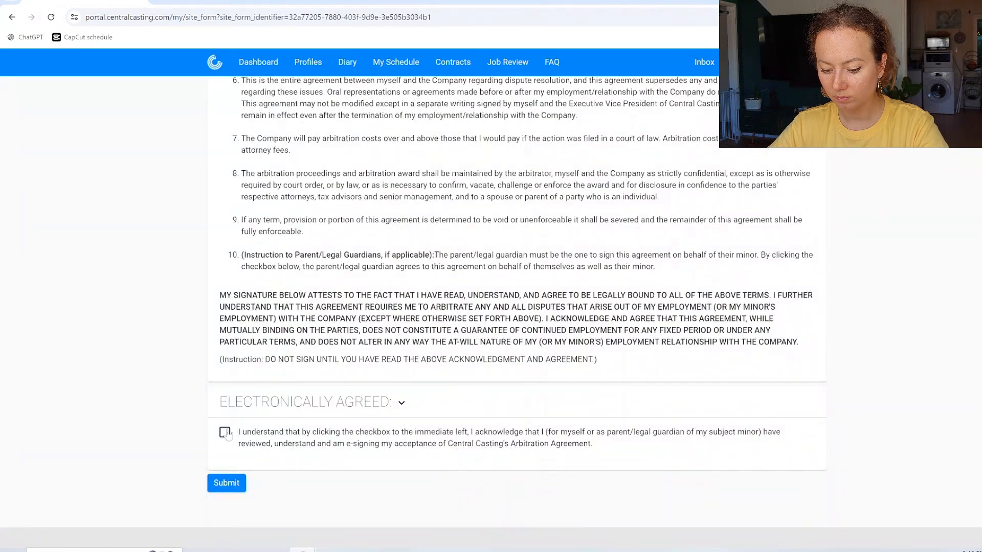
pyautogui.click(225, 432)
pyautogui.click(229, 496)
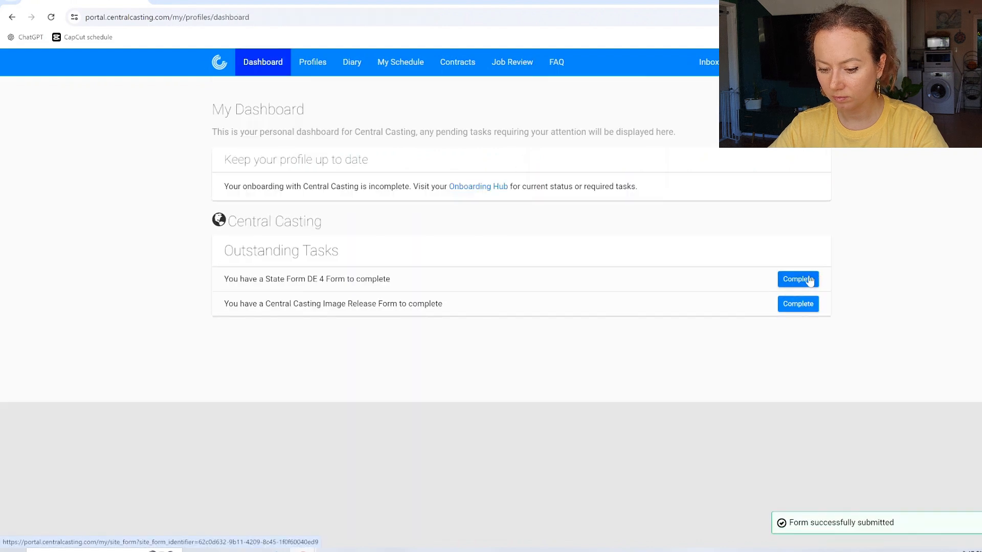
# Step: Open the State Form DE 4 task and scroll through its questions and prefilled preview
pyautogui.click(796, 279)
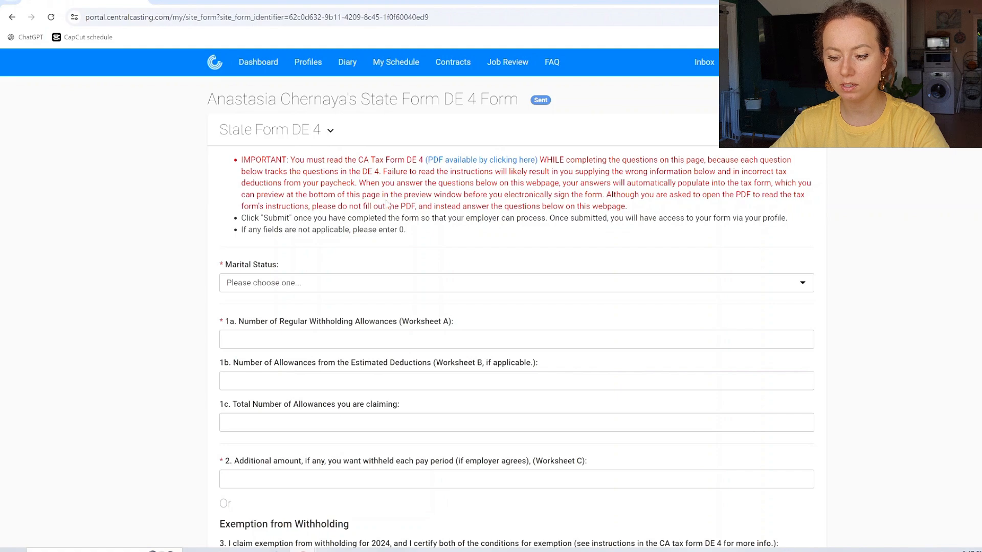
pyautogui.scroll(-8, 387, 205)
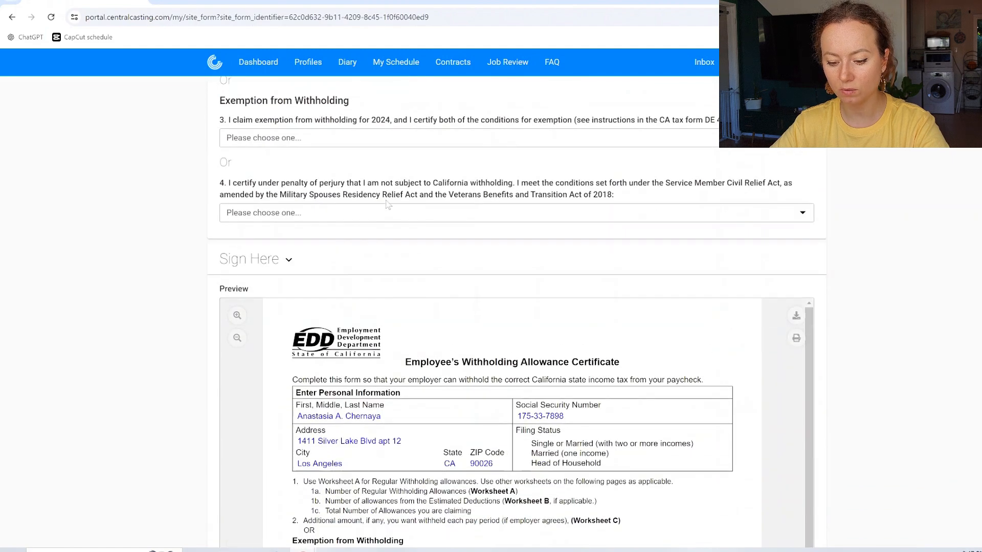
pyautogui.scroll(-2, 387, 204)
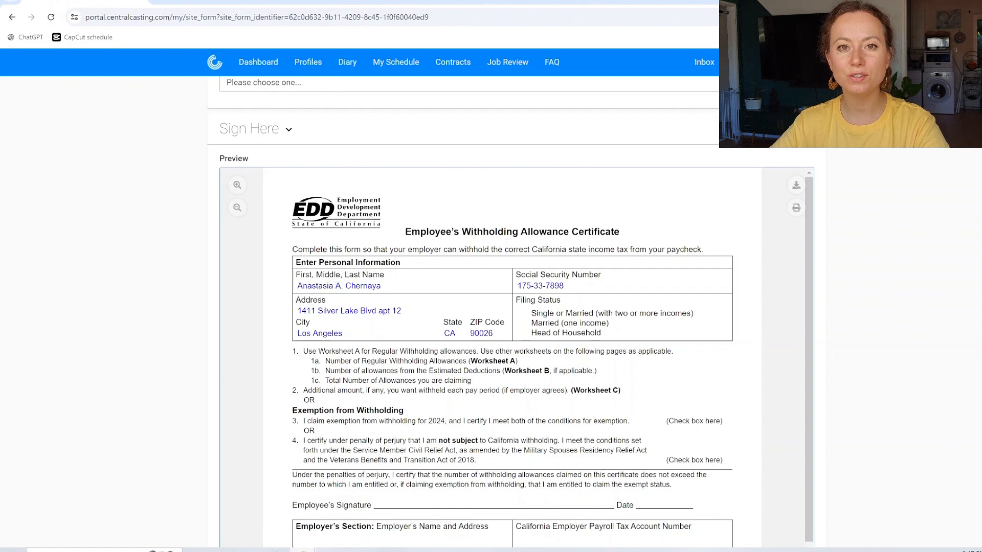
pyautogui.scroll(4, 903, 162)
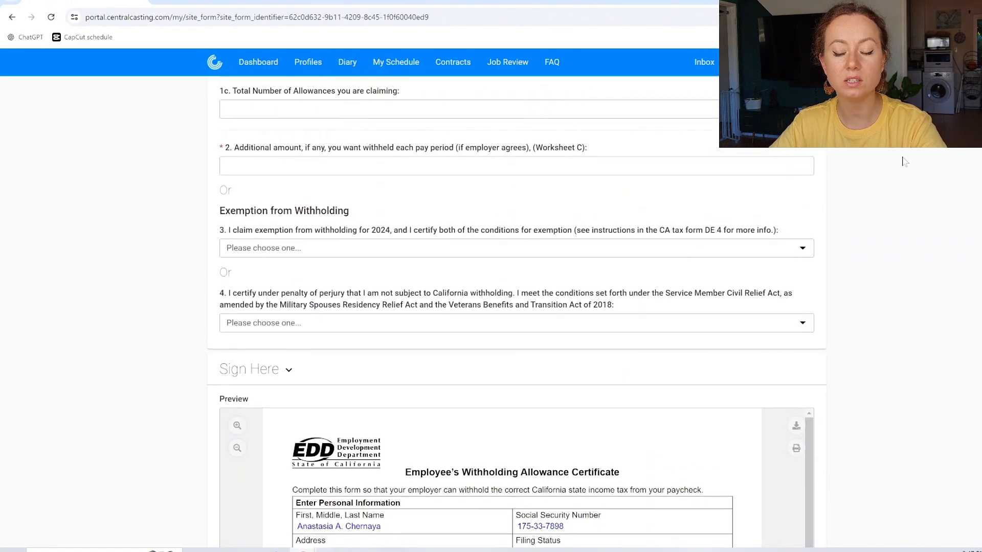
pyautogui.scroll(5, 902, 161)
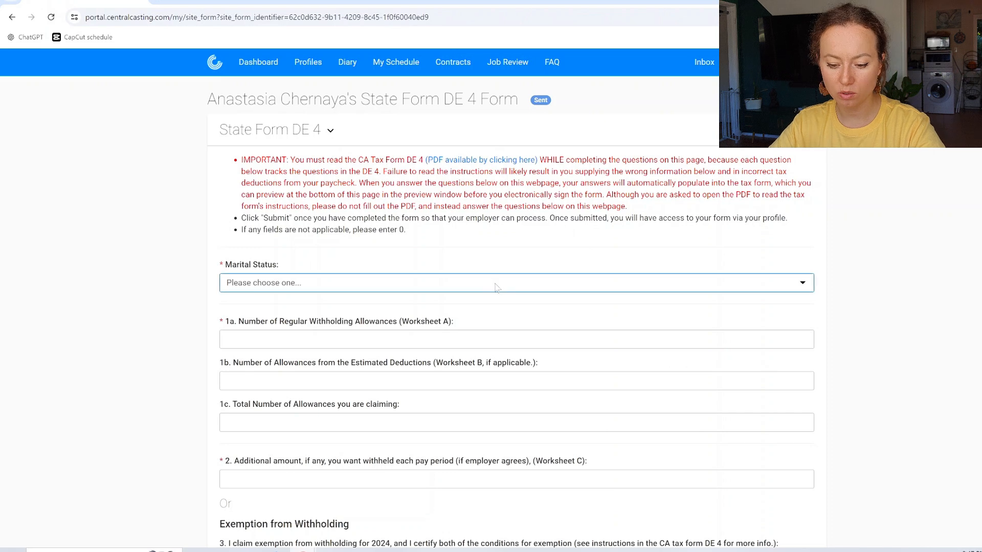
# Step: Set the DE 4 marital status to 'Single or Married (with two or more incomes)'
pyautogui.click(489, 286)
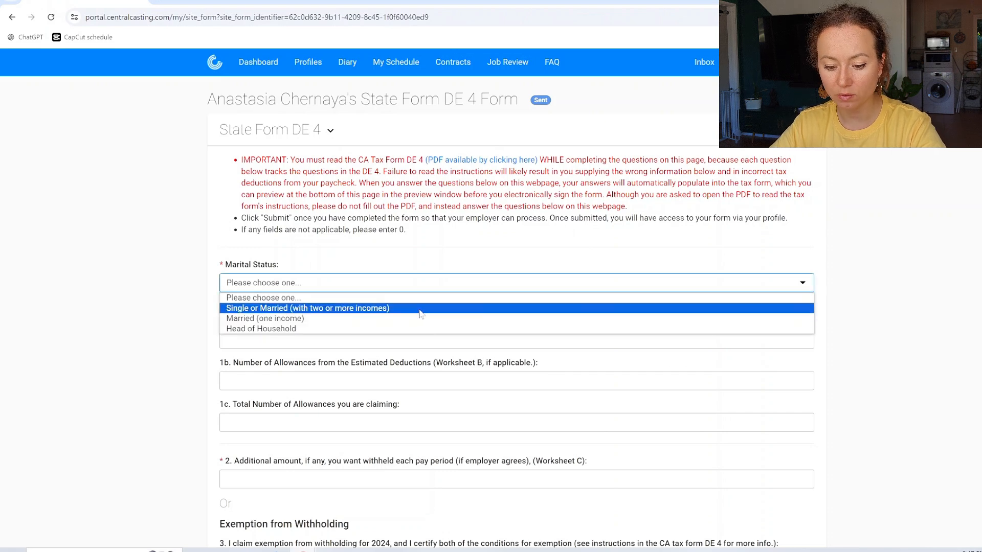
pyautogui.click(307, 307)
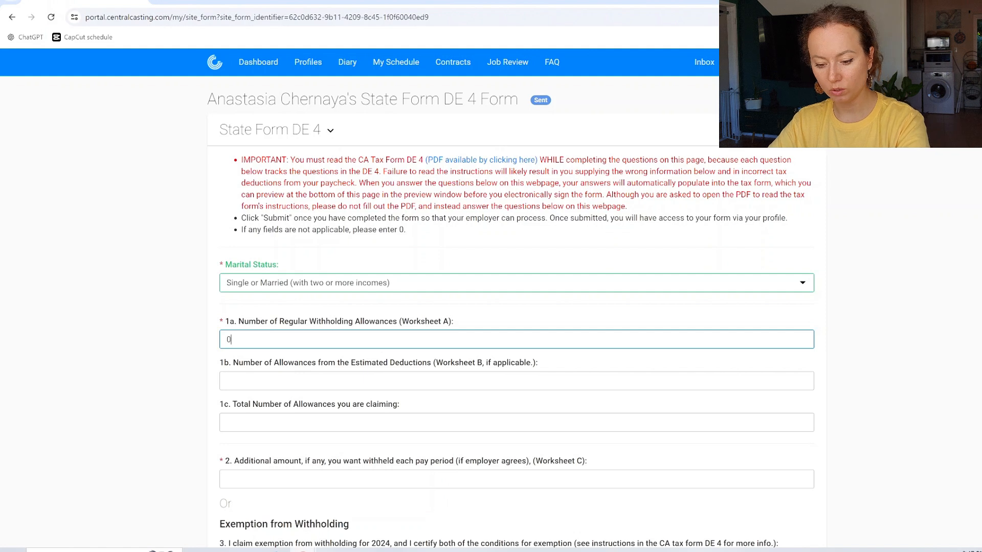
pyautogui.scroll(-2, 286, 347)
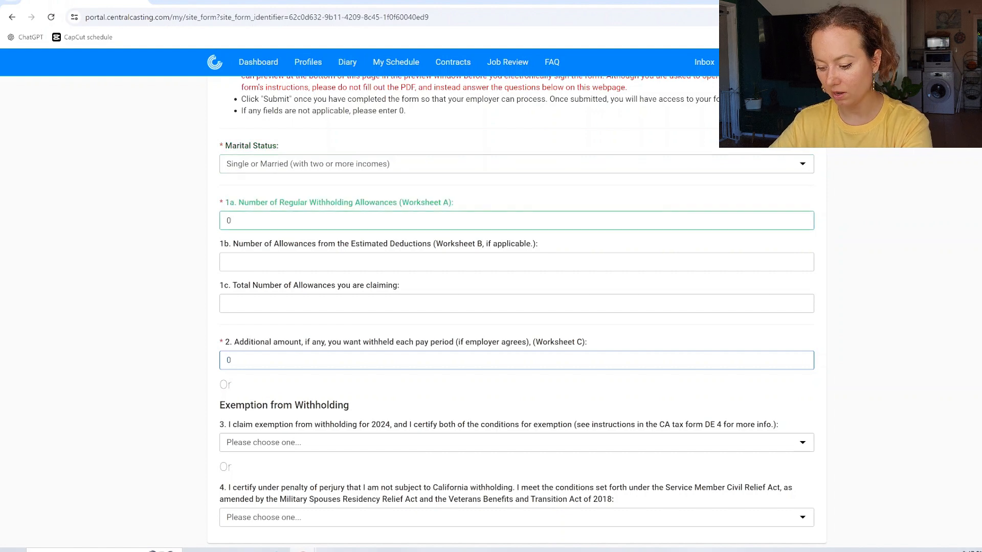
# Step: Answer DE 4 question 3 with 'I claim this exemption' for 2024
pyautogui.scroll(-4, 258, 364)
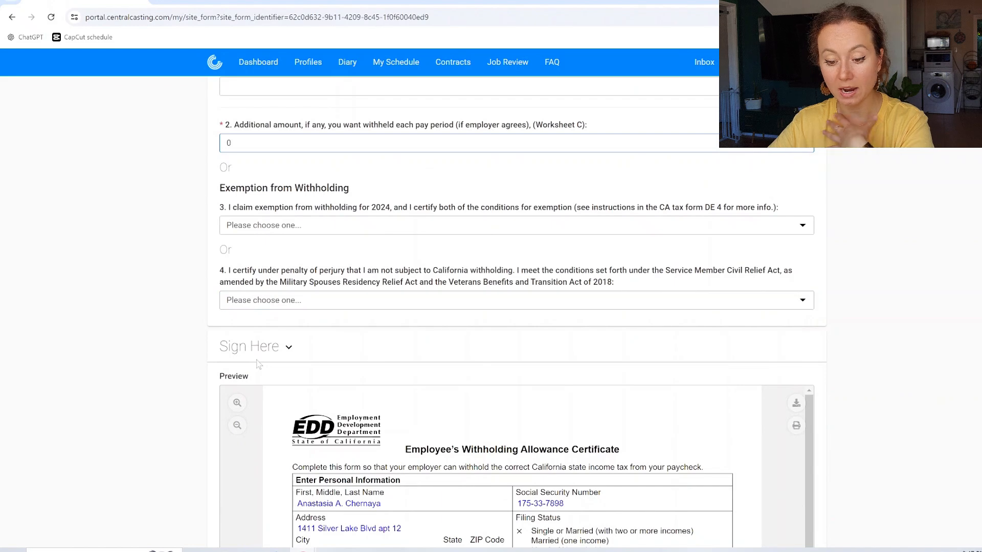
pyautogui.scroll(1, 397, 326)
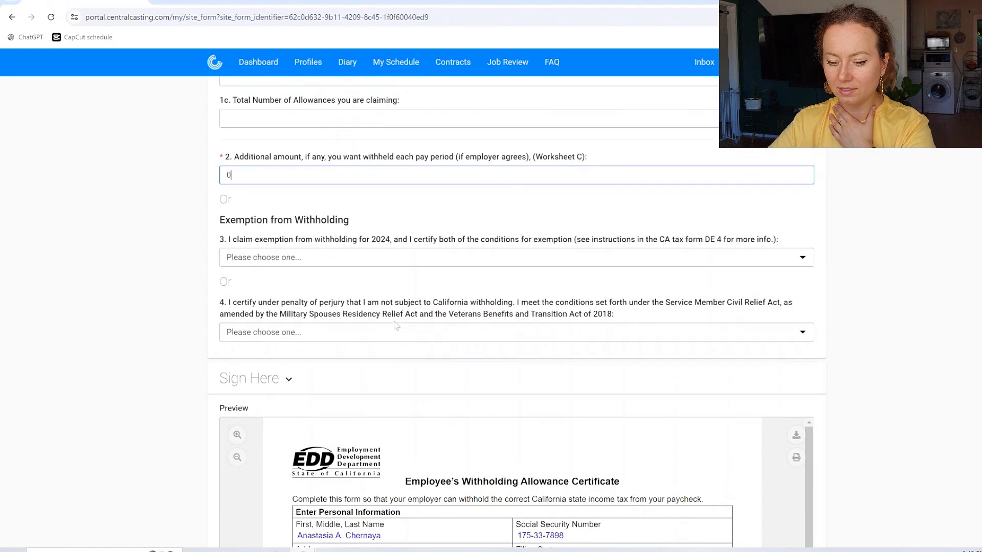
pyautogui.scroll(-1, 396, 326)
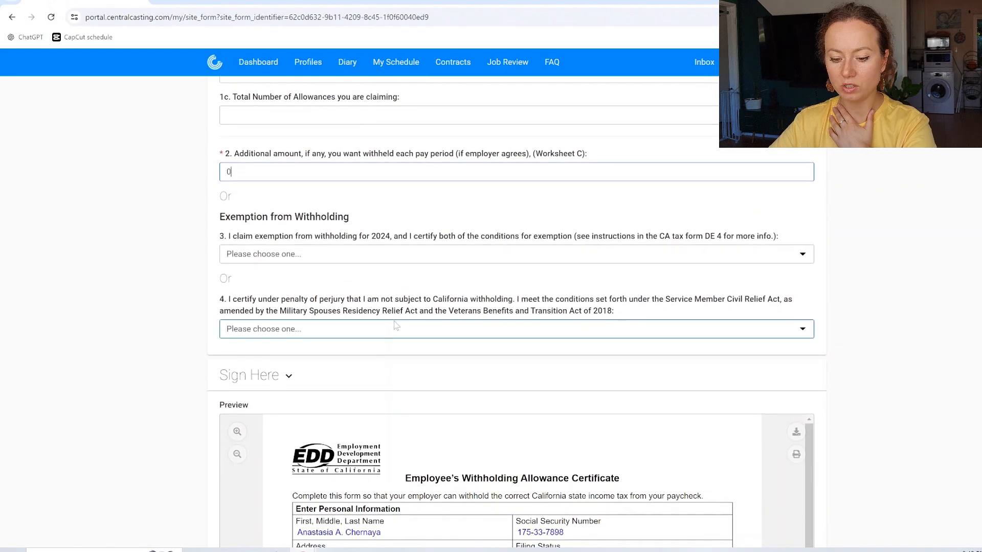
pyautogui.scroll(-1, 391, 301)
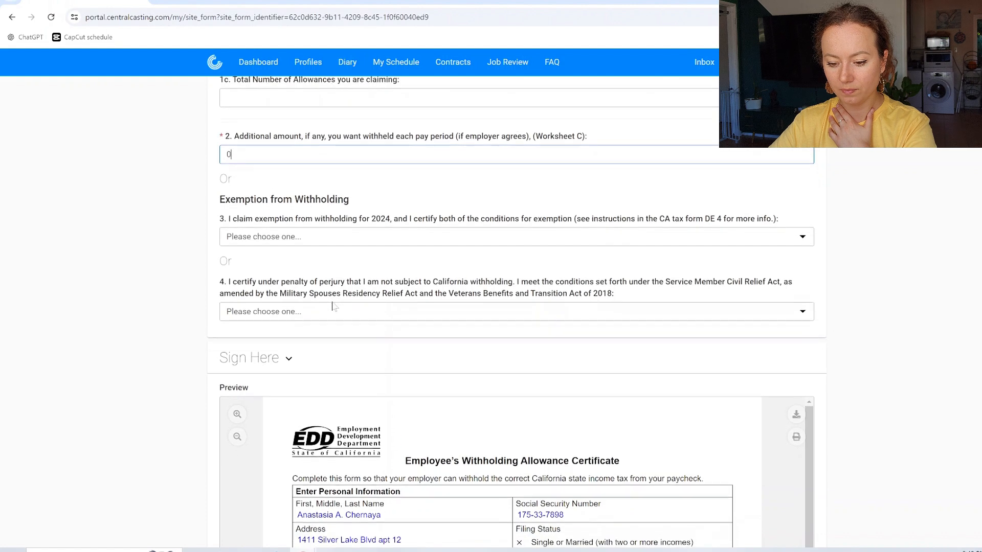
pyautogui.click(287, 232)
pyautogui.click(289, 258)
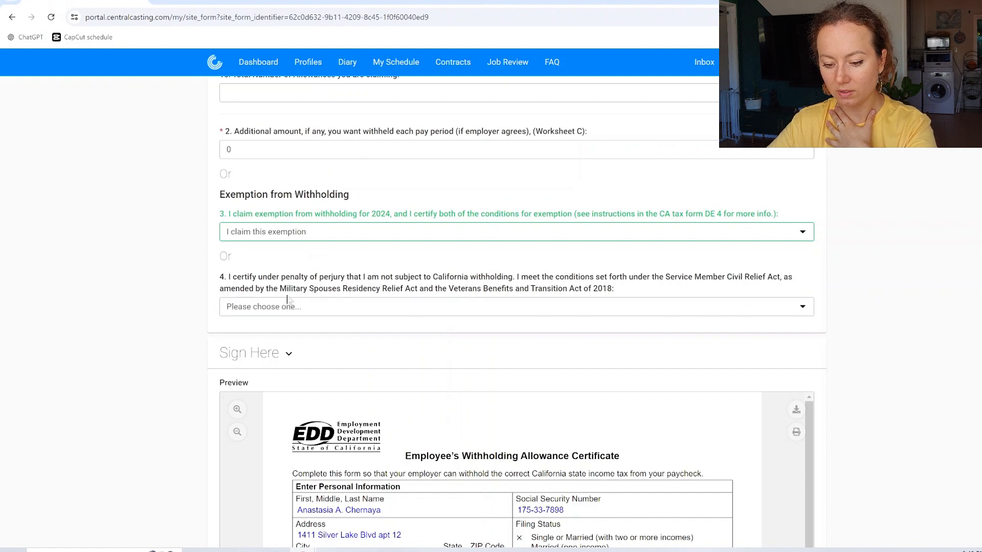
pyautogui.scroll(-10, 286, 299)
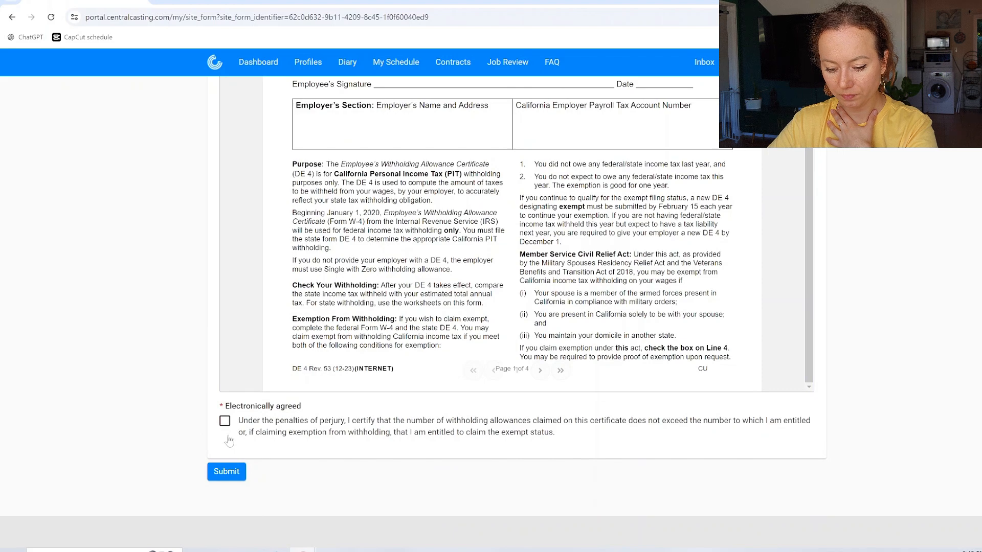
# Step: Tick Electronically agreed and submit the DE 4, then agree to and submit the Image Release
pyautogui.click(226, 422)
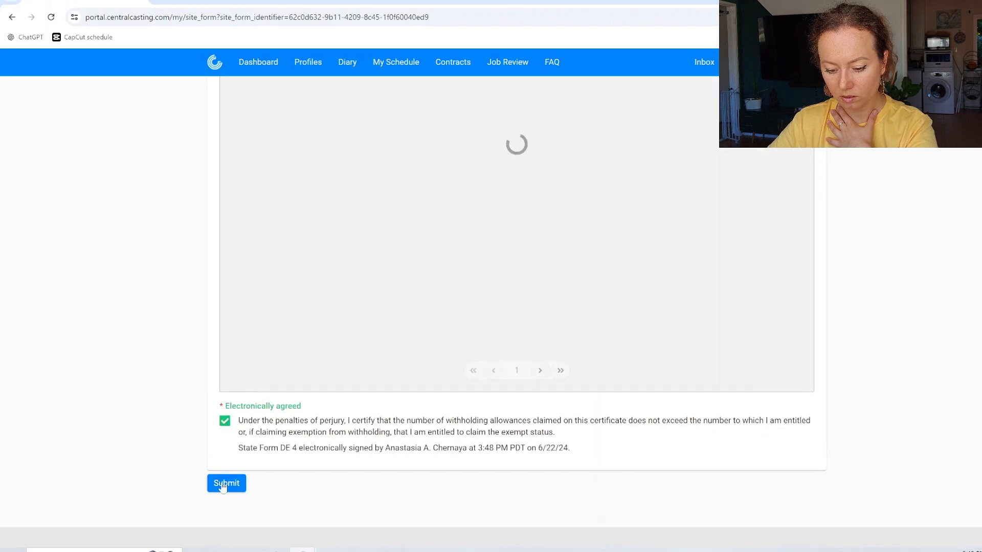
pyautogui.click(216, 484)
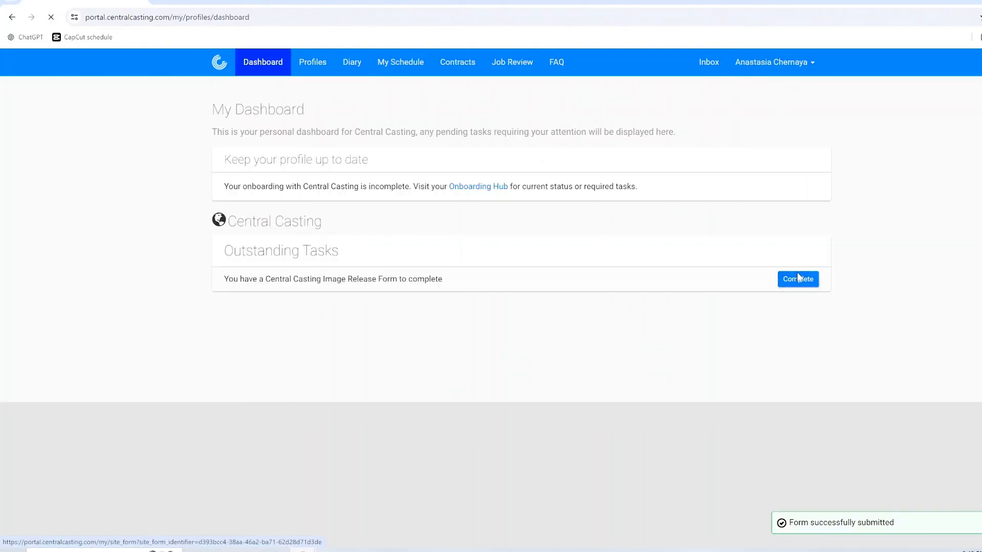
pyautogui.click(796, 279)
pyautogui.scroll(-2, 220, 435)
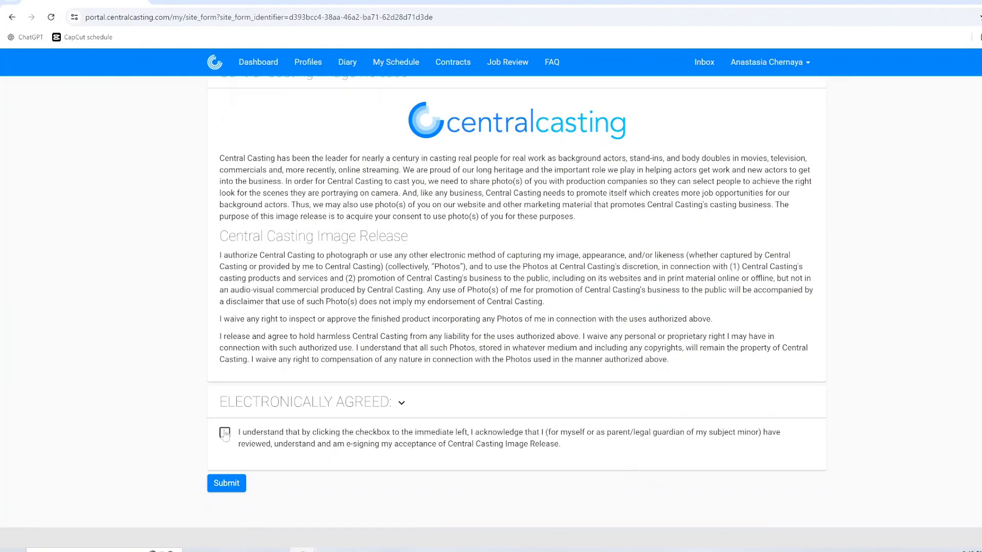
pyautogui.click(224, 432)
pyautogui.click(226, 494)
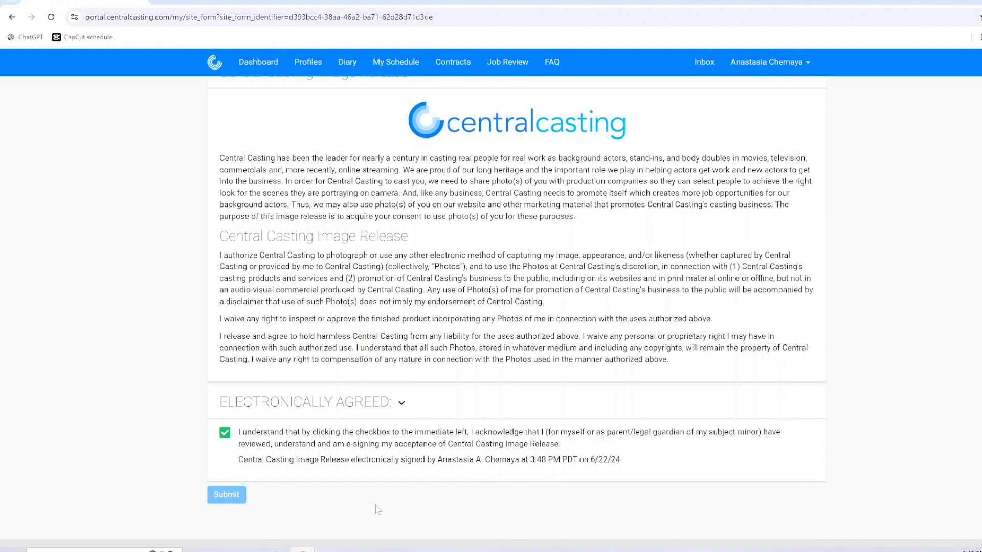